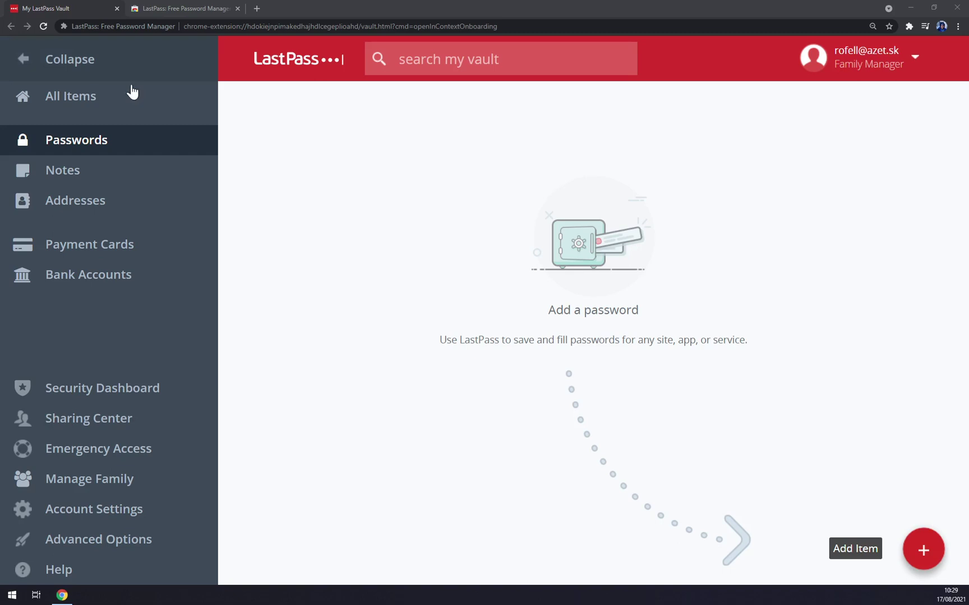
- Browse the vault's item types: All Items, Passwords, Notes, Addresses, Payment Cards and Bank Accounts
click(344, 98)
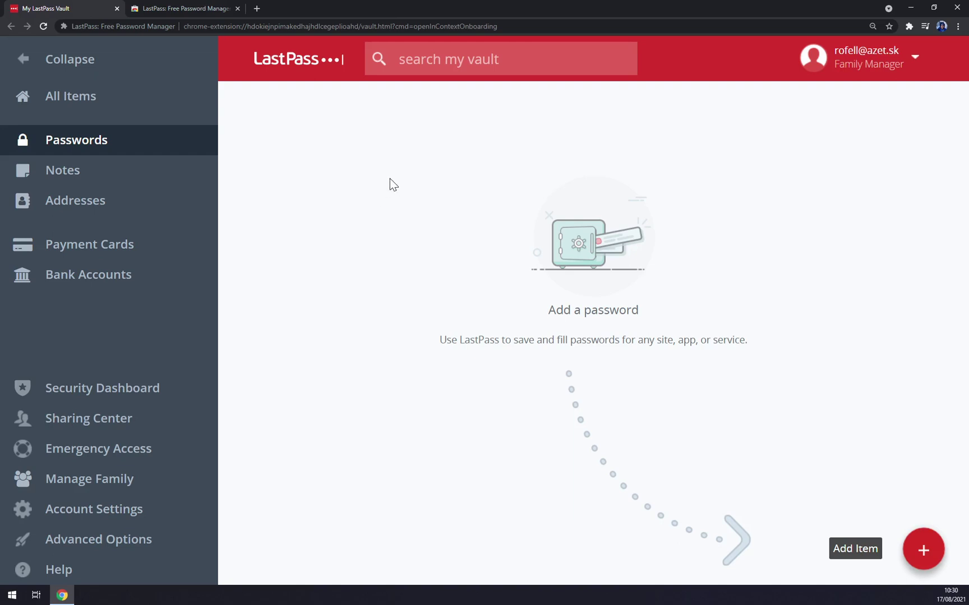
click(23, 59)
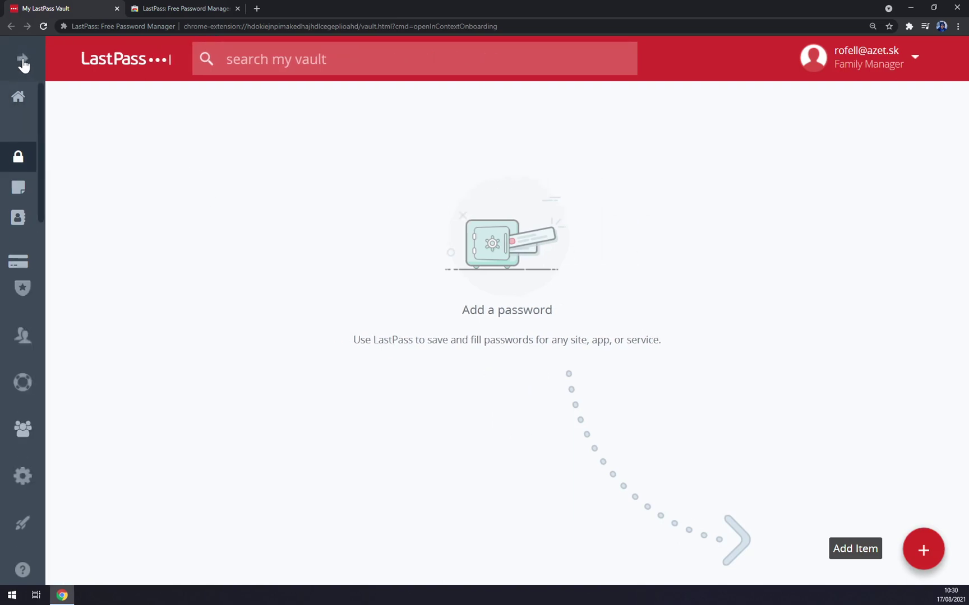
click(23, 59)
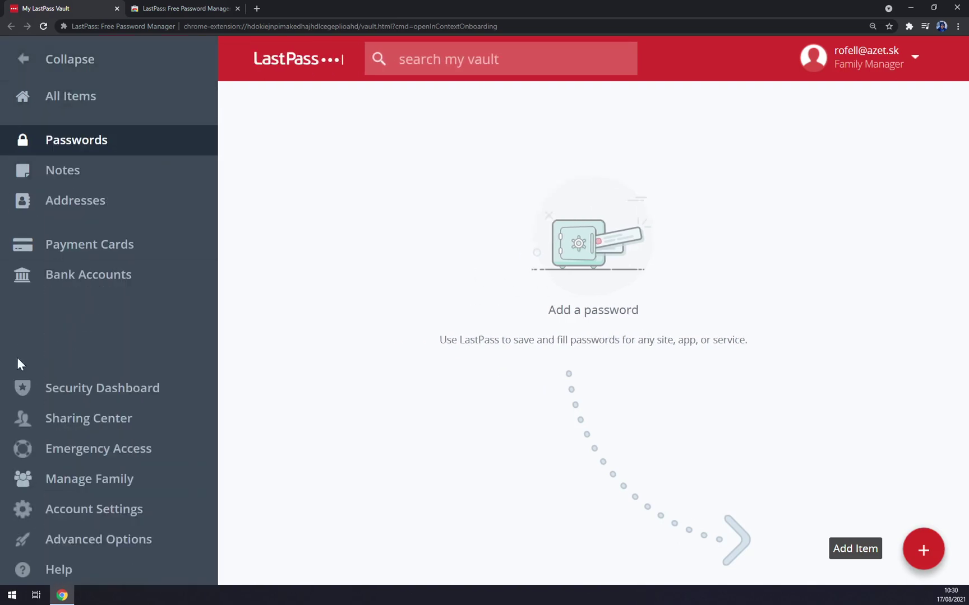
click(88, 106)
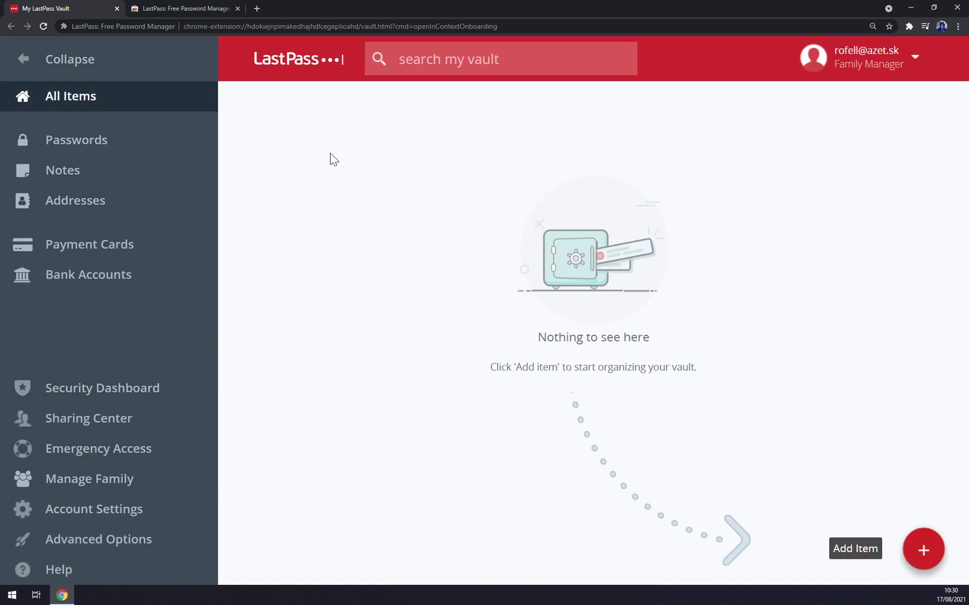
click(102, 157)
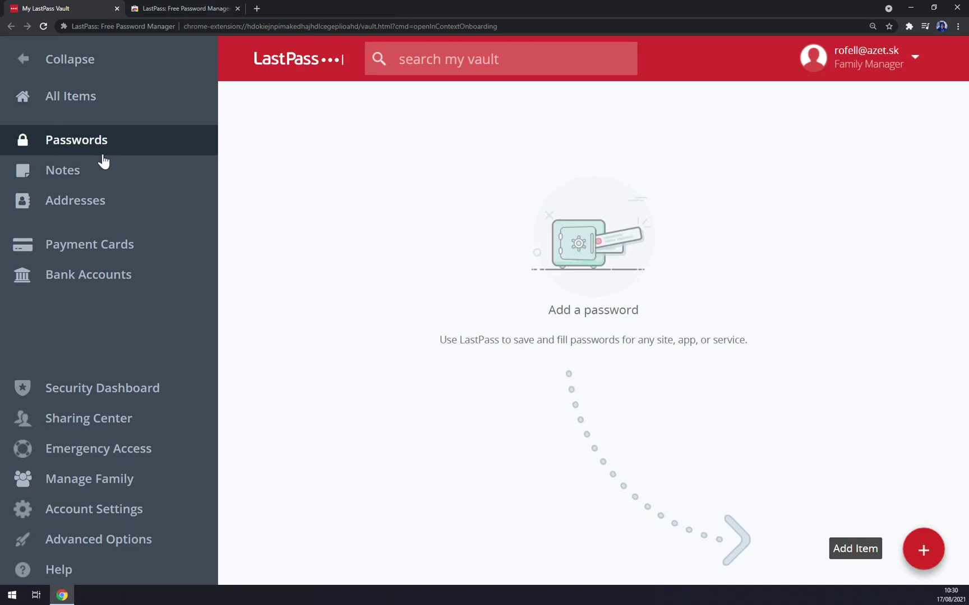
click(102, 173)
click(102, 211)
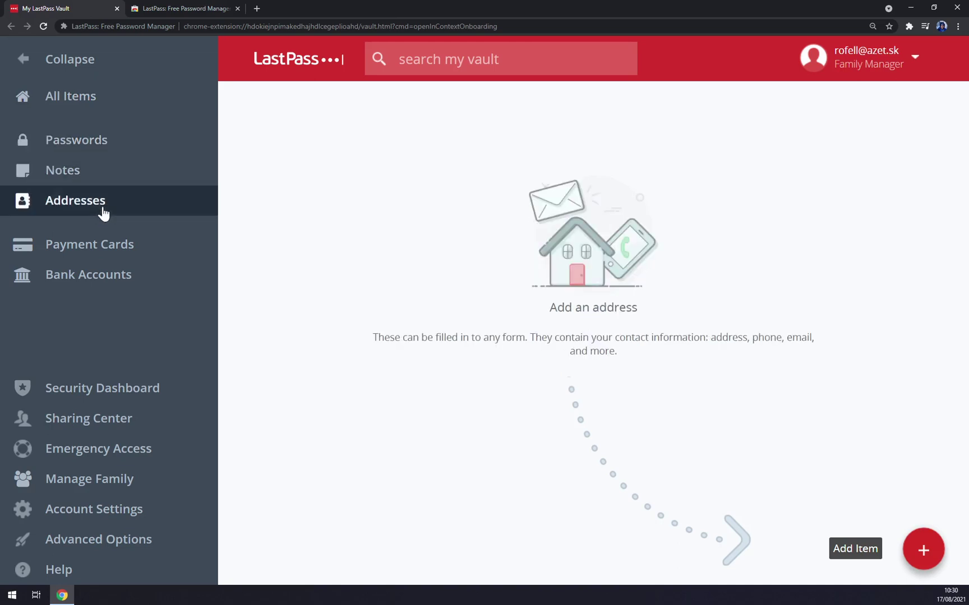
click(117, 259)
click(126, 285)
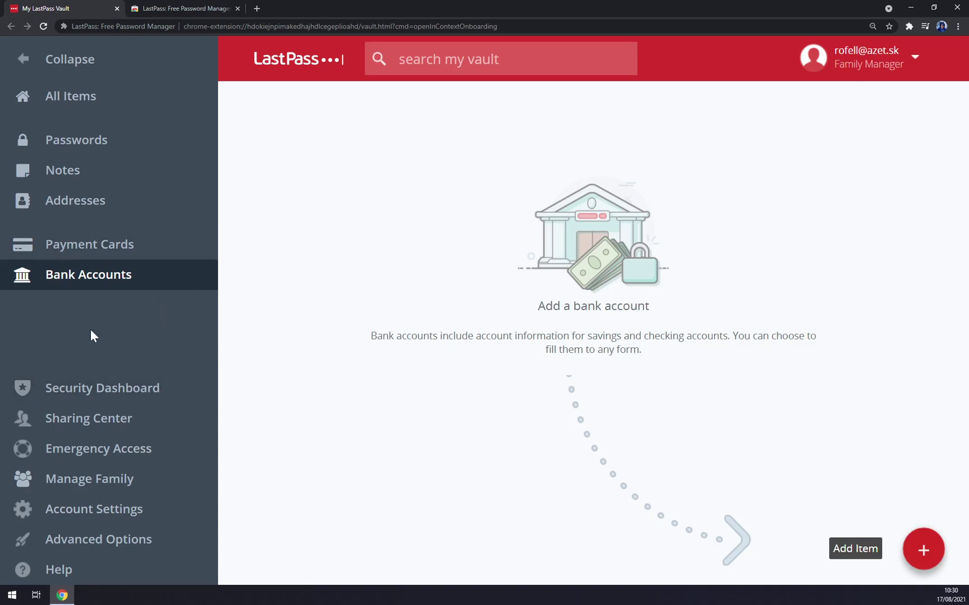
- View the Security Dashboard, Sharing Center and Emergency Access pages
click(110, 402)
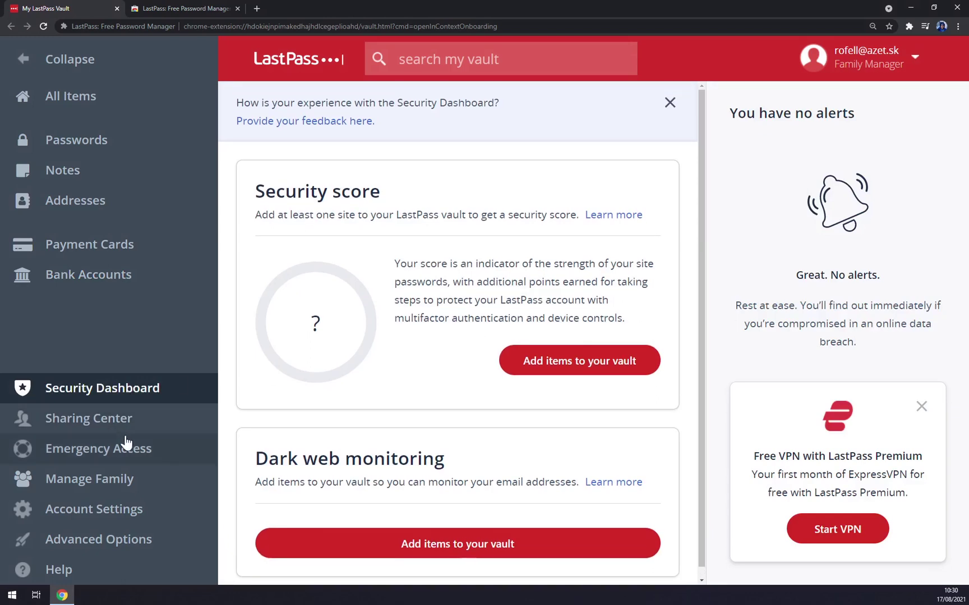
click(126, 444)
click(126, 430)
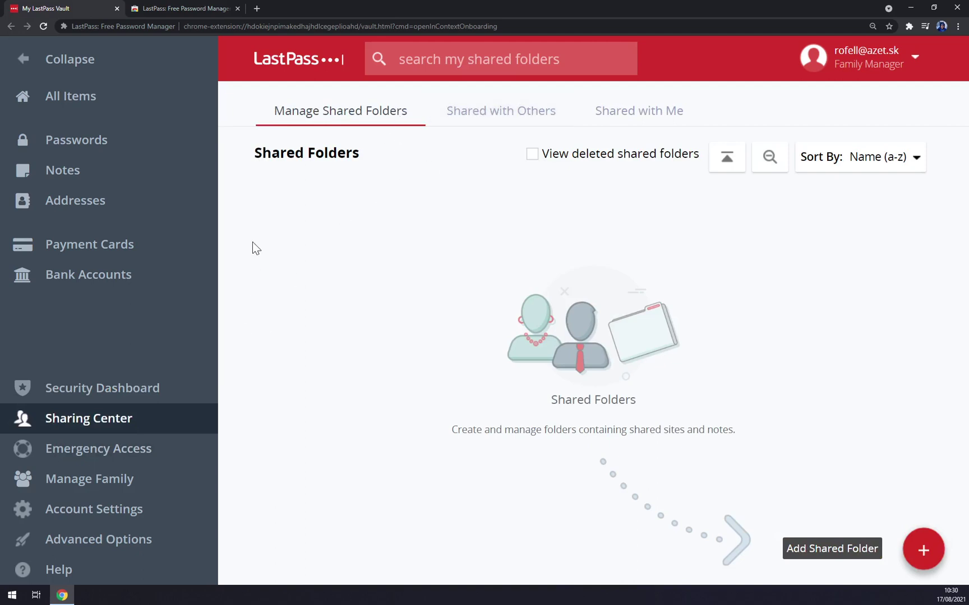
click(115, 461)
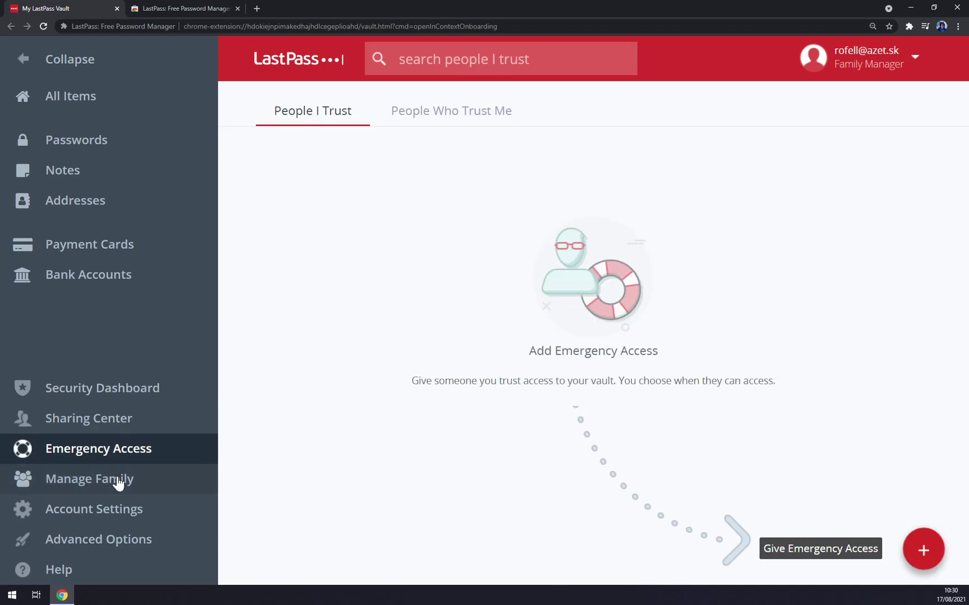
- Open and close the Manage Family page and the Account Settings window
click(119, 480)
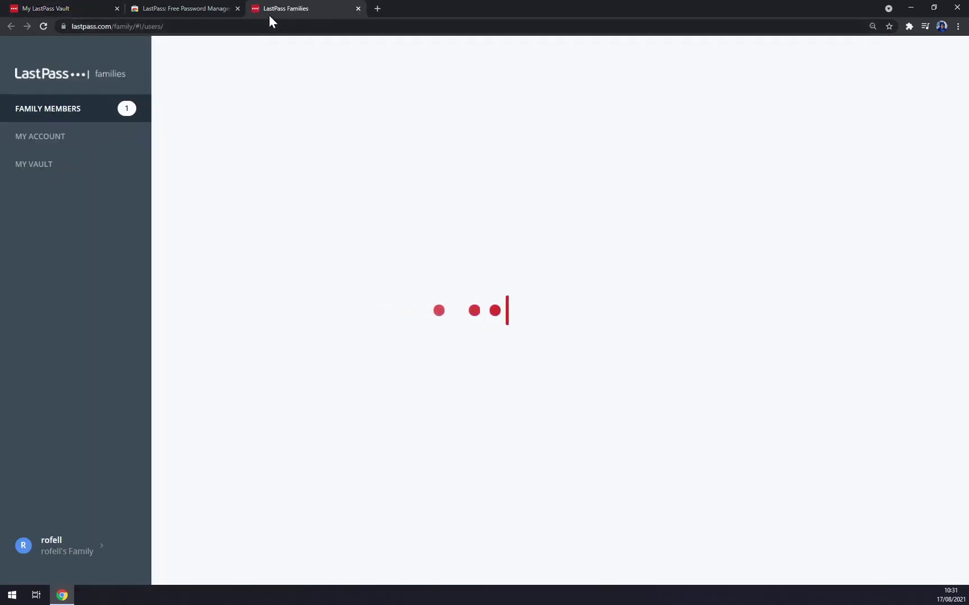
middle_click(268, 14)
click(80, 9)
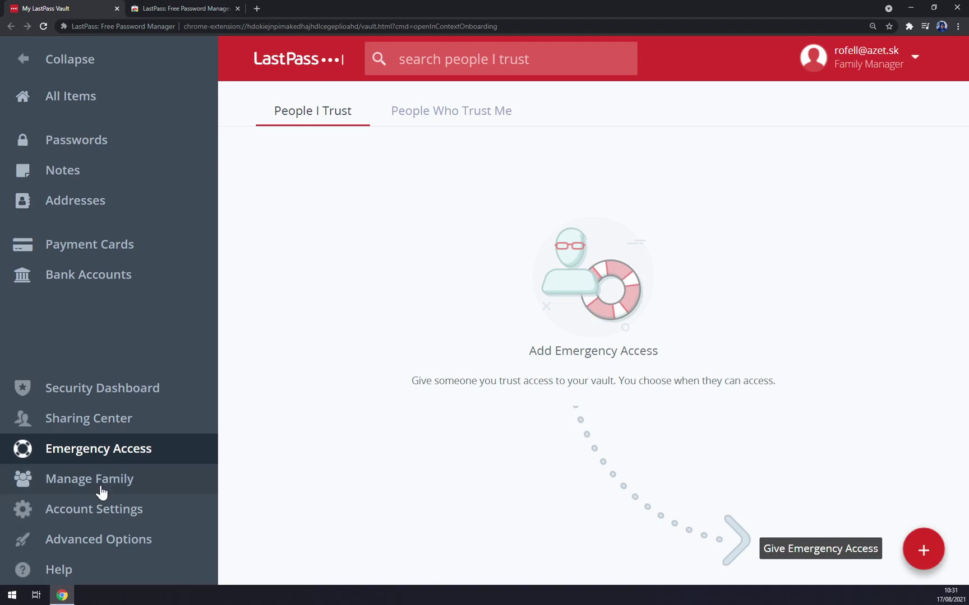
click(118, 517)
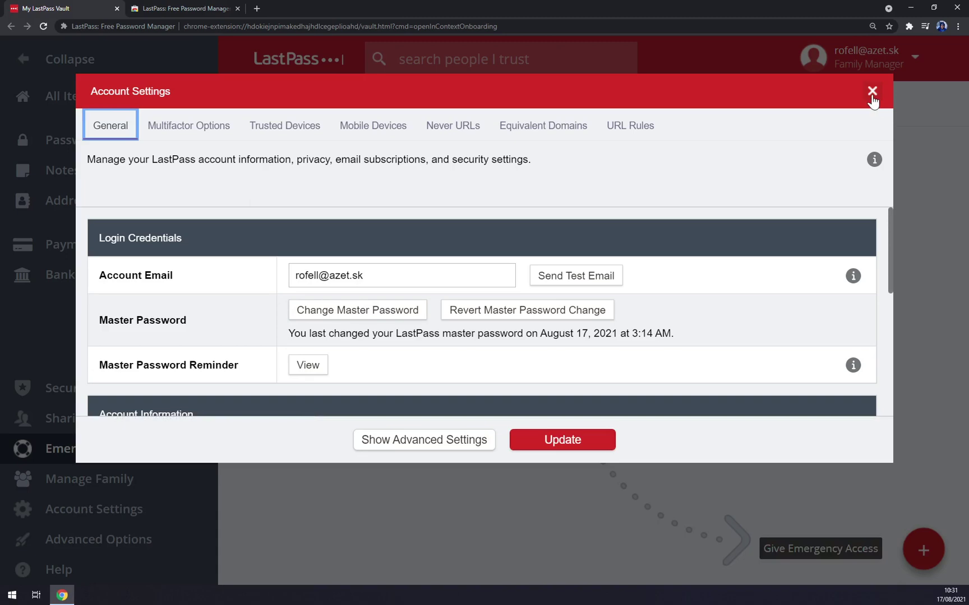
click(872, 91)
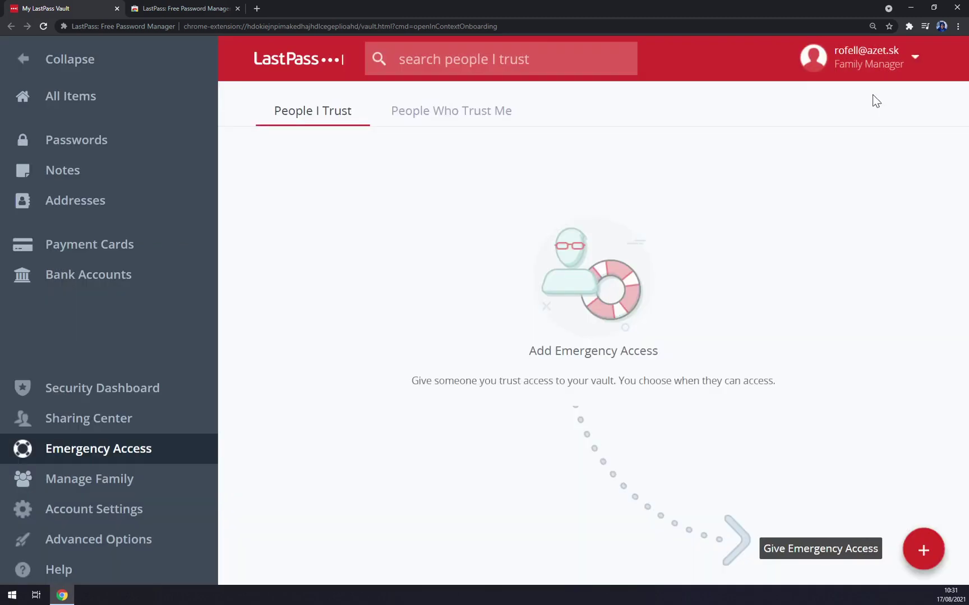
click(195, 8)
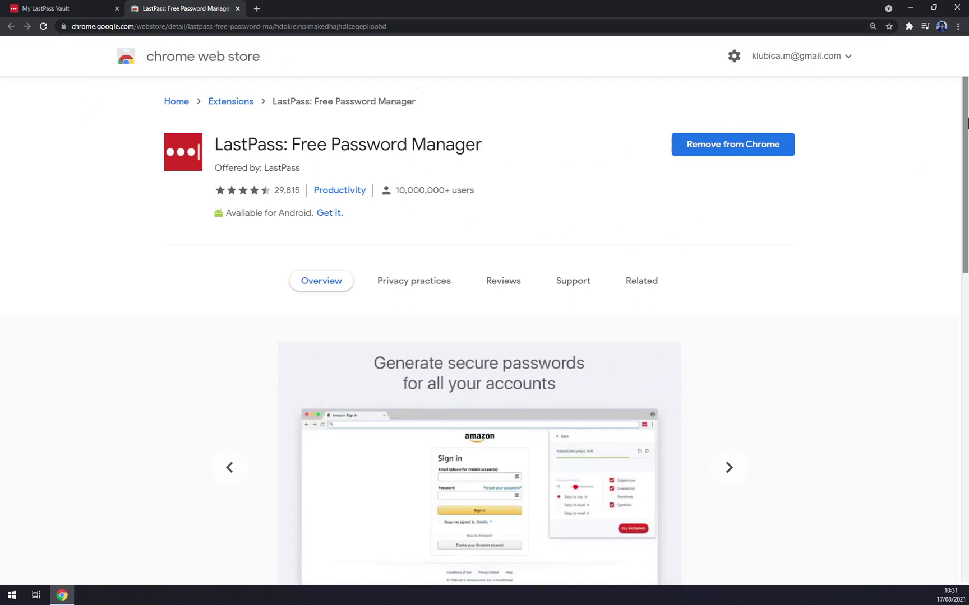
click(908, 26)
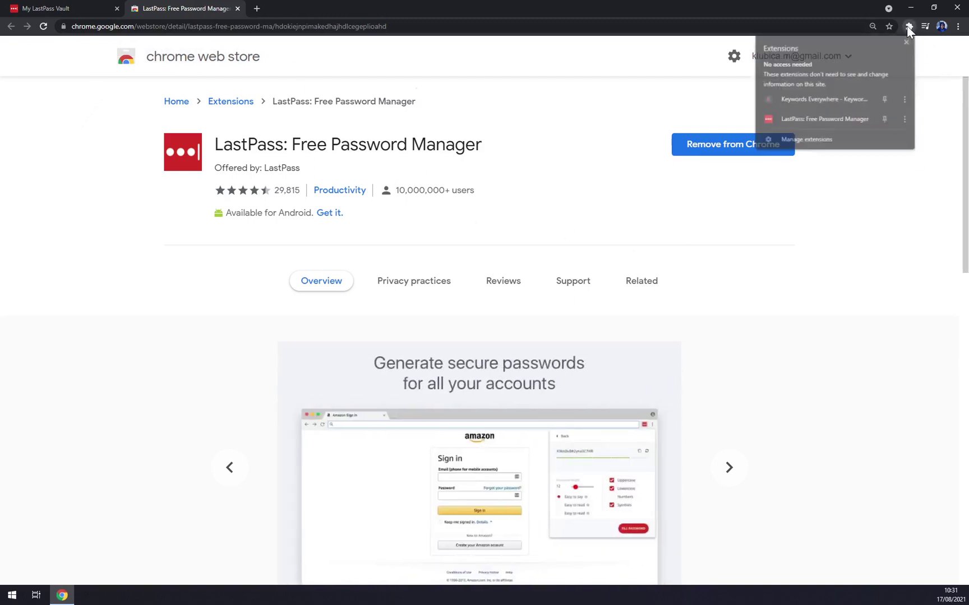
click(795, 115)
scroll(641, 165, down, 2)
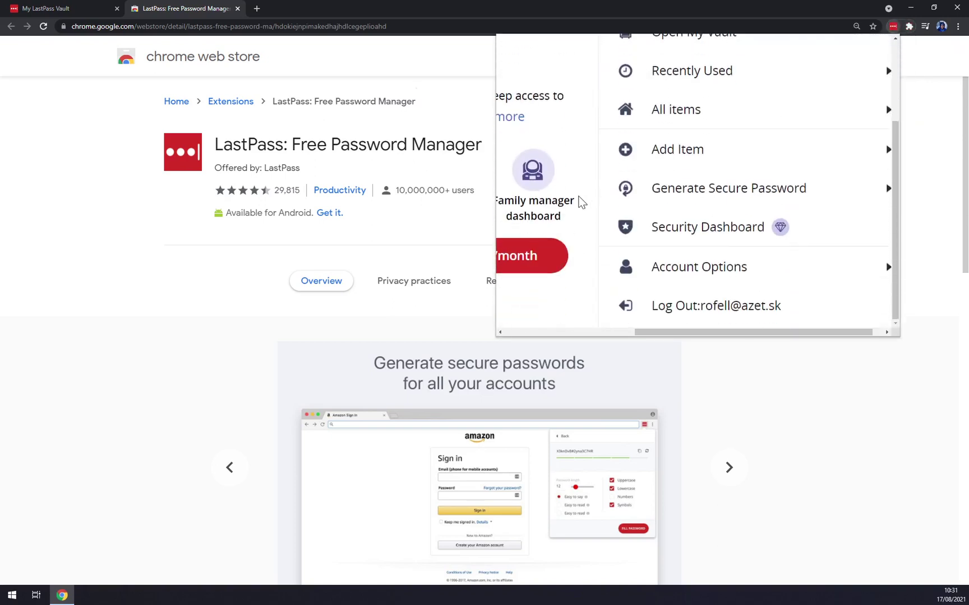
scroll(672, 218, up, 3)
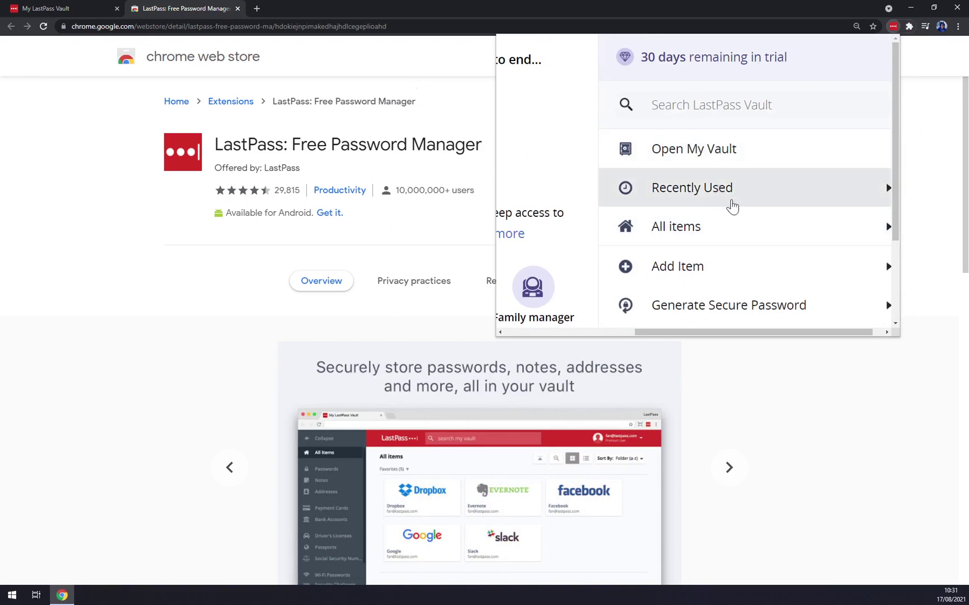
scroll(719, 238, down, 2)
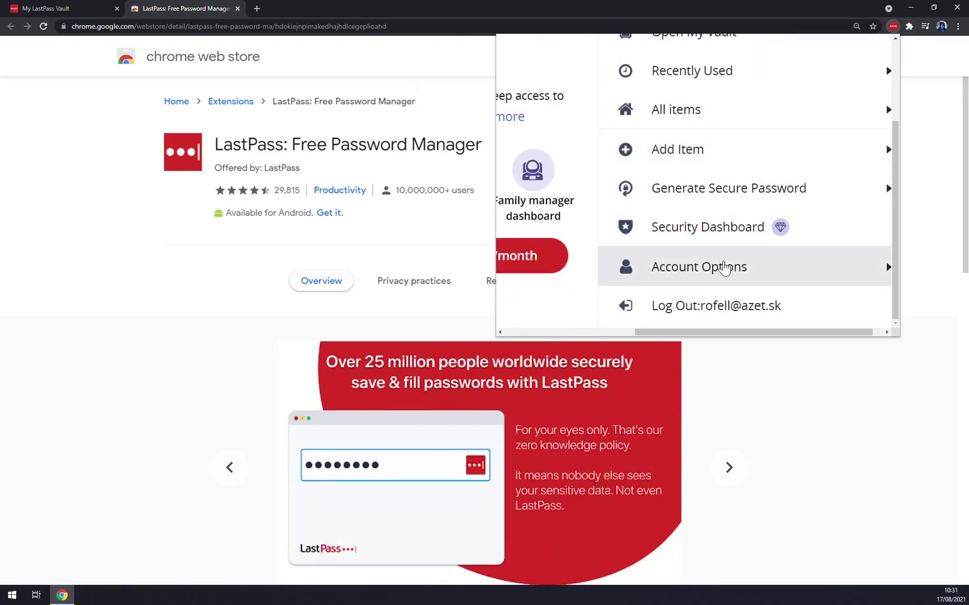
click(802, 401)
click(112, 7)
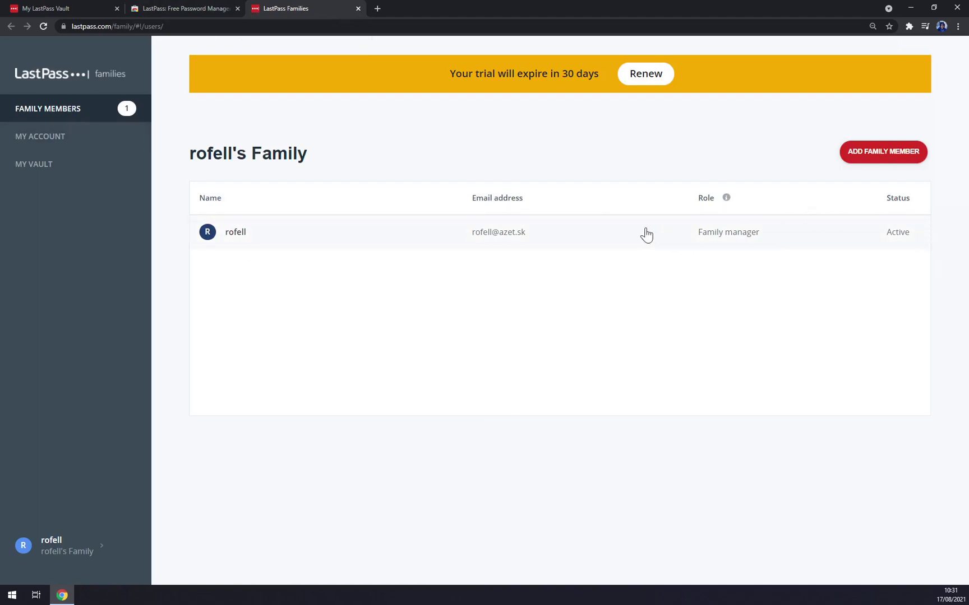
- Start a new family member invitation and fill in the invitee's e-mail, first name and last name
click(886, 162)
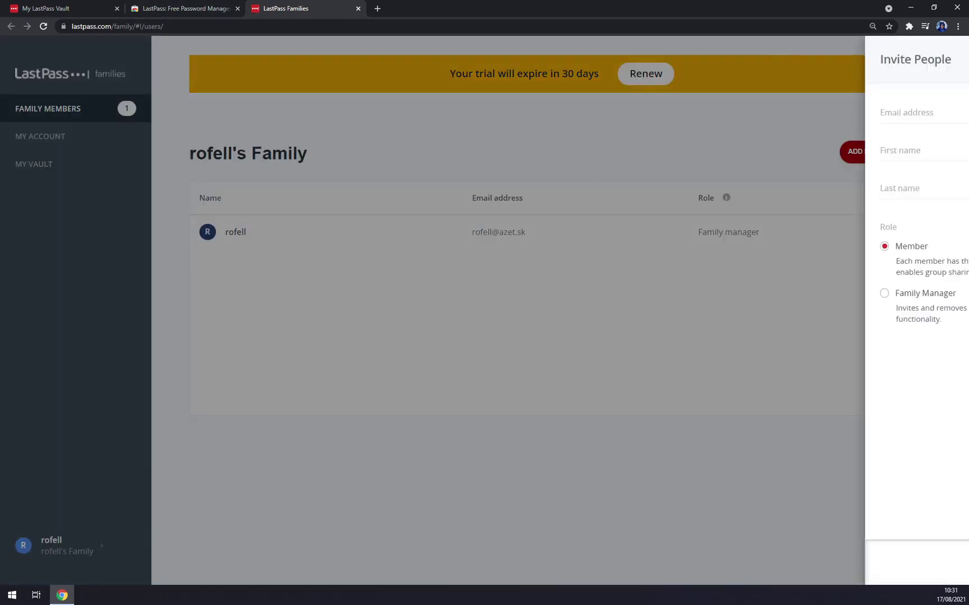
click(840, 110)
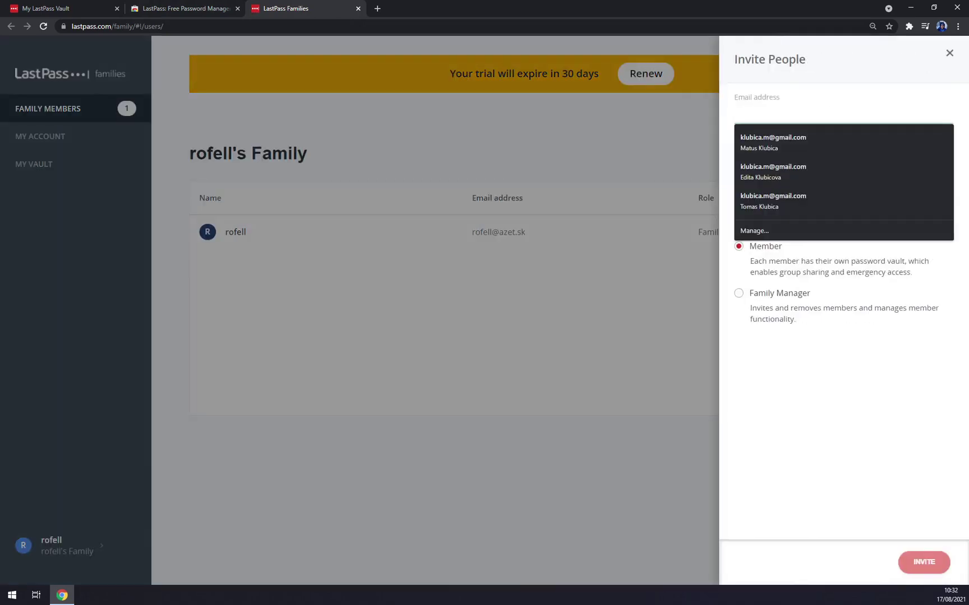
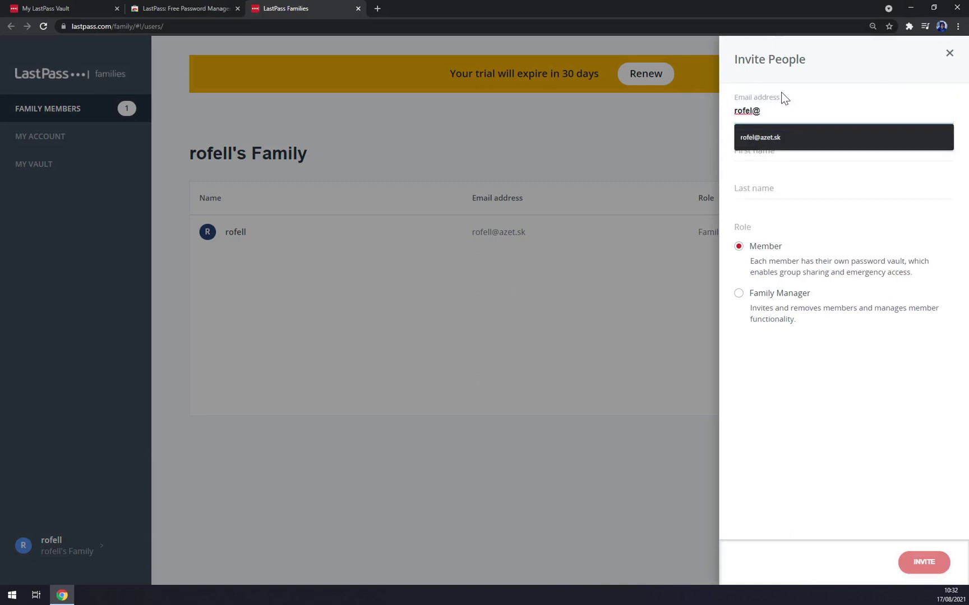
click(822, 143)
key(Tab)
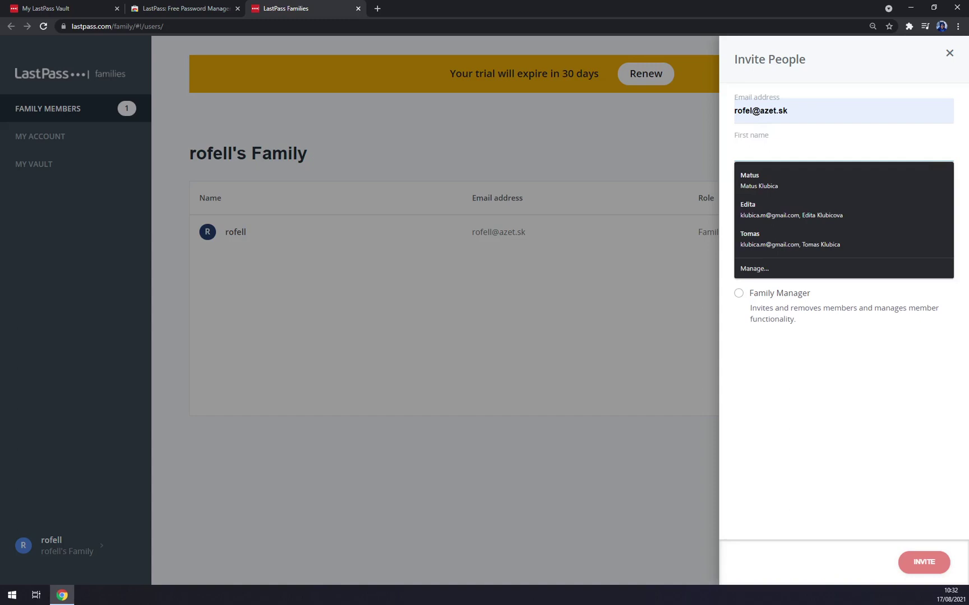
key(Tab)
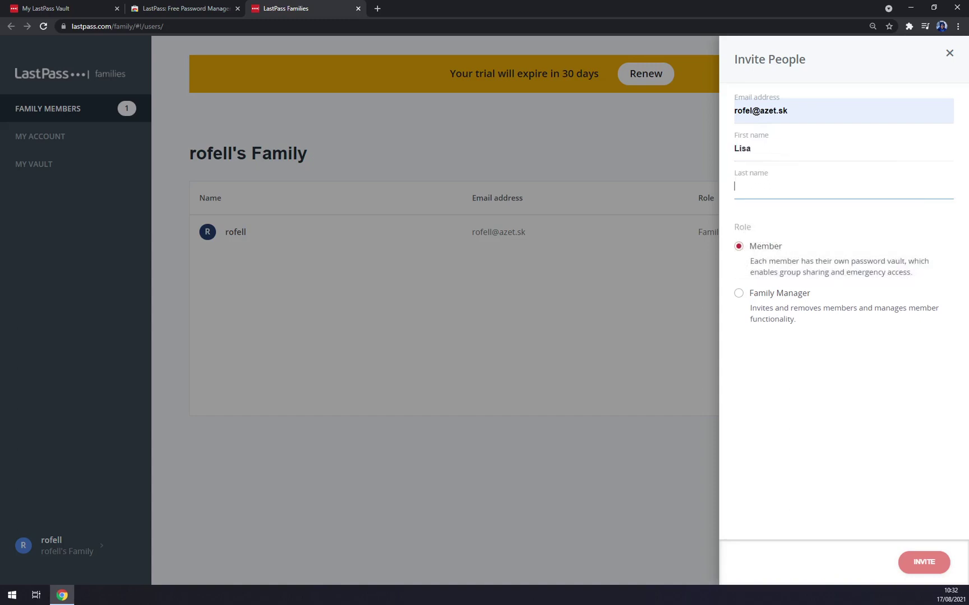
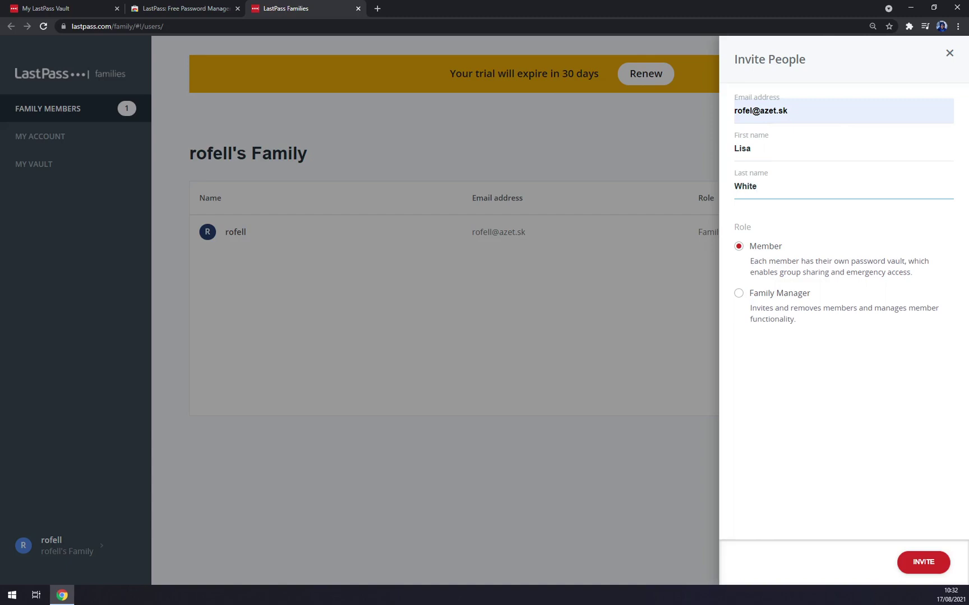
- Keep the invitee's role as Member and send the invitation
click(778, 295)
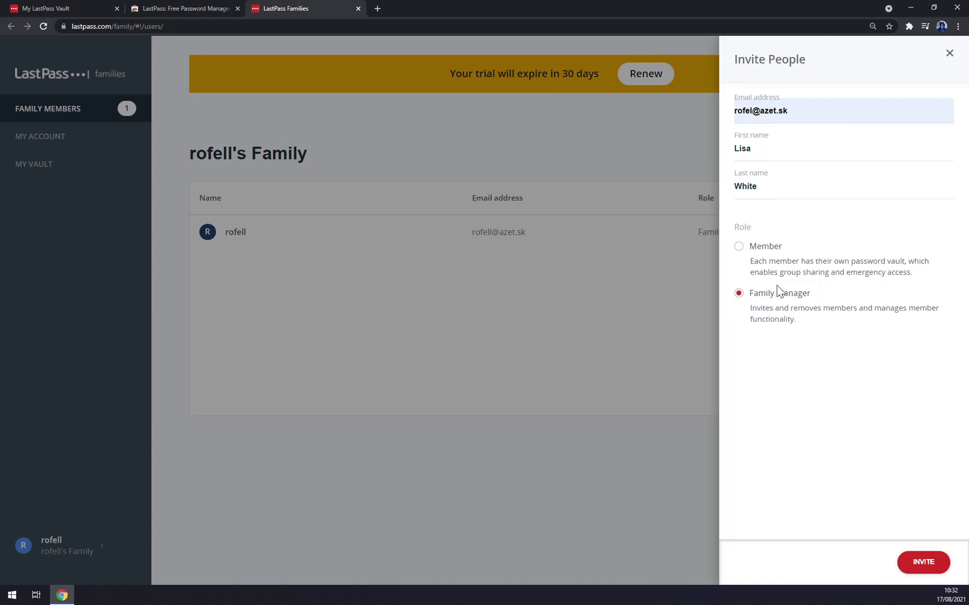
click(768, 252)
click(943, 558)
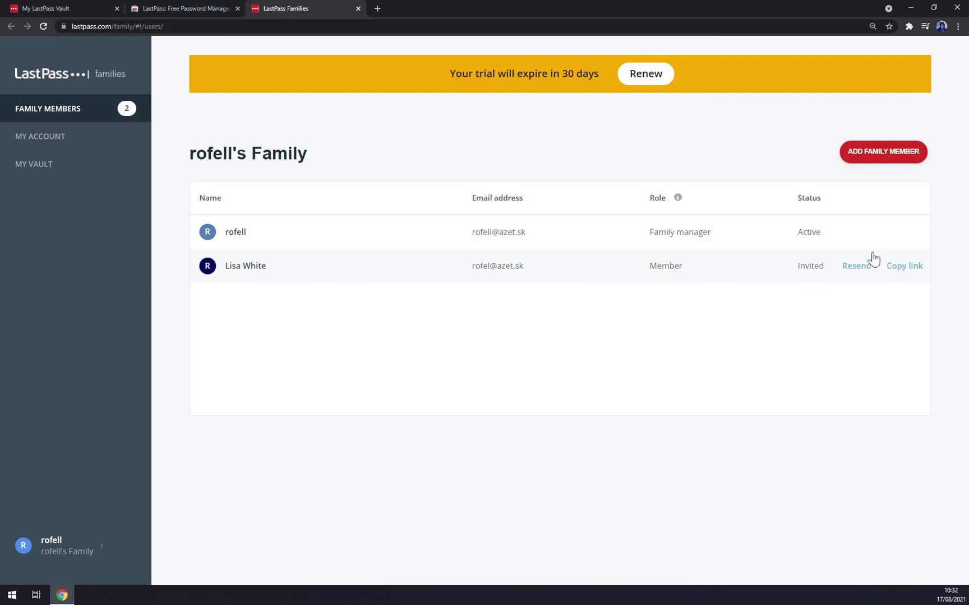
- Move the LastPass Families tab to the second position in the tab bar
drag(283, 7, 230, 18)
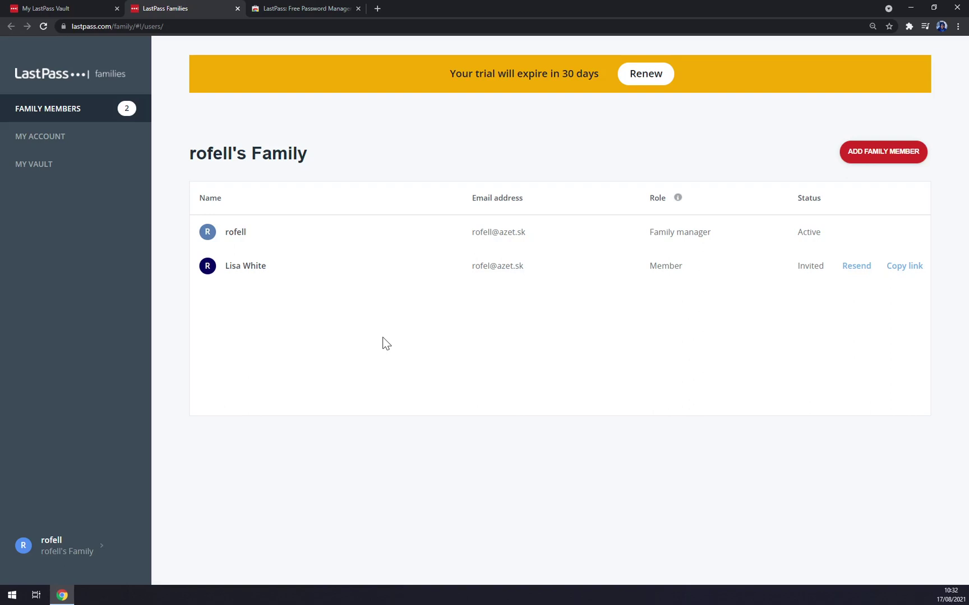
- Log out of the current Azet account
click(86, 7)
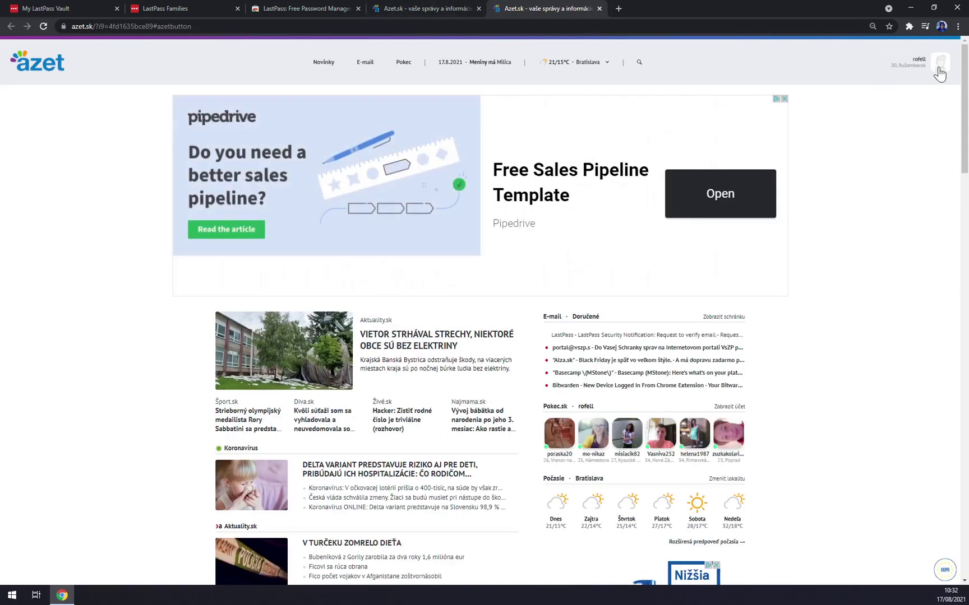
click(939, 72)
click(910, 192)
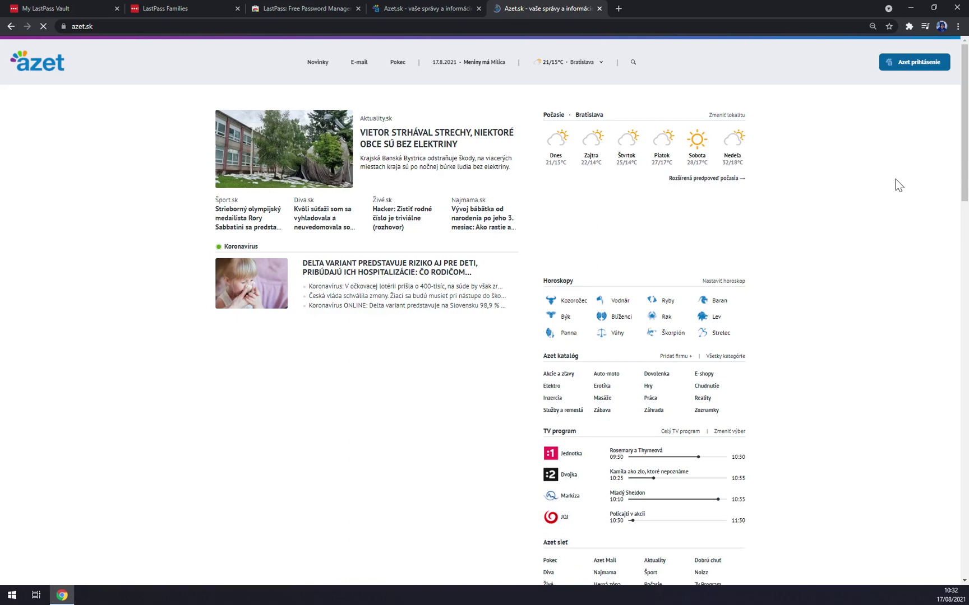
- Sign in to Azet with the other saved account, then close the Azet.sk tab
click(909, 66)
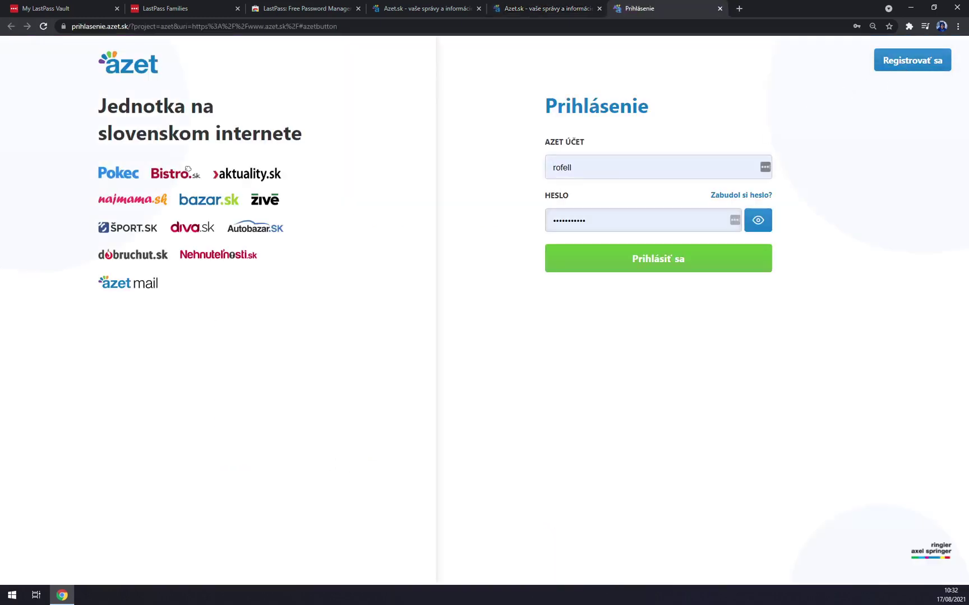
click(617, 167)
key(BackSpace)
click(679, 169)
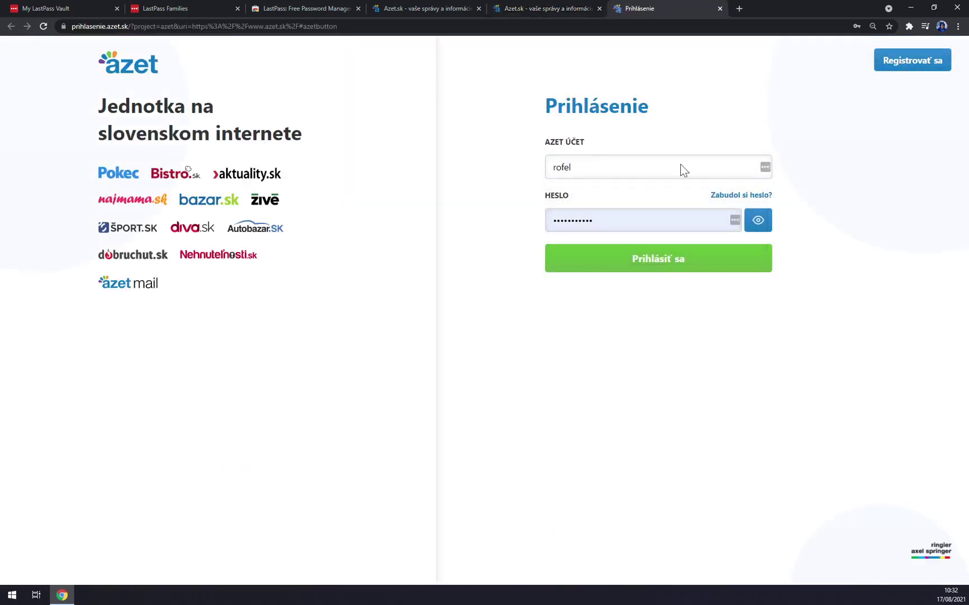
click(657, 258)
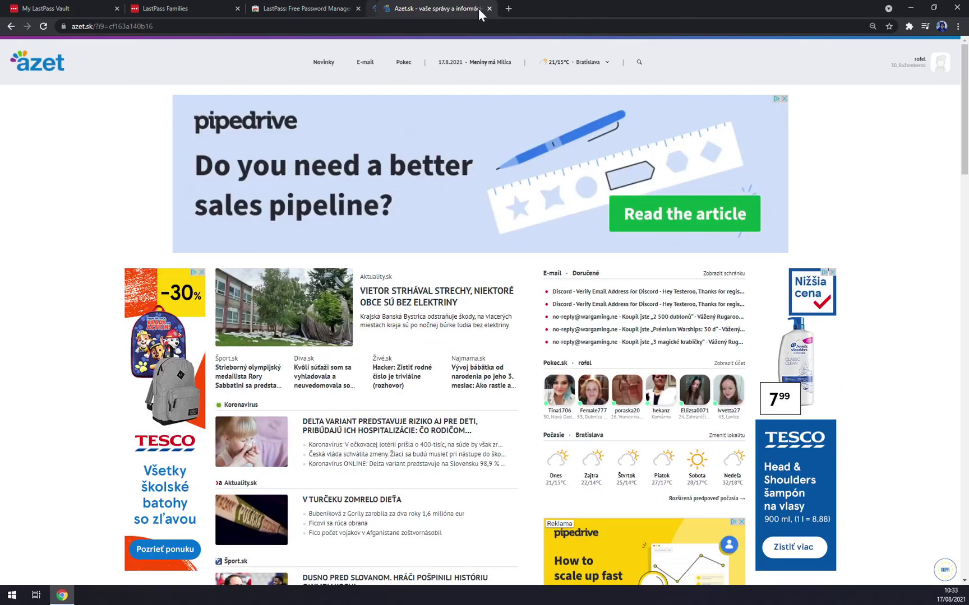
click(488, 8)
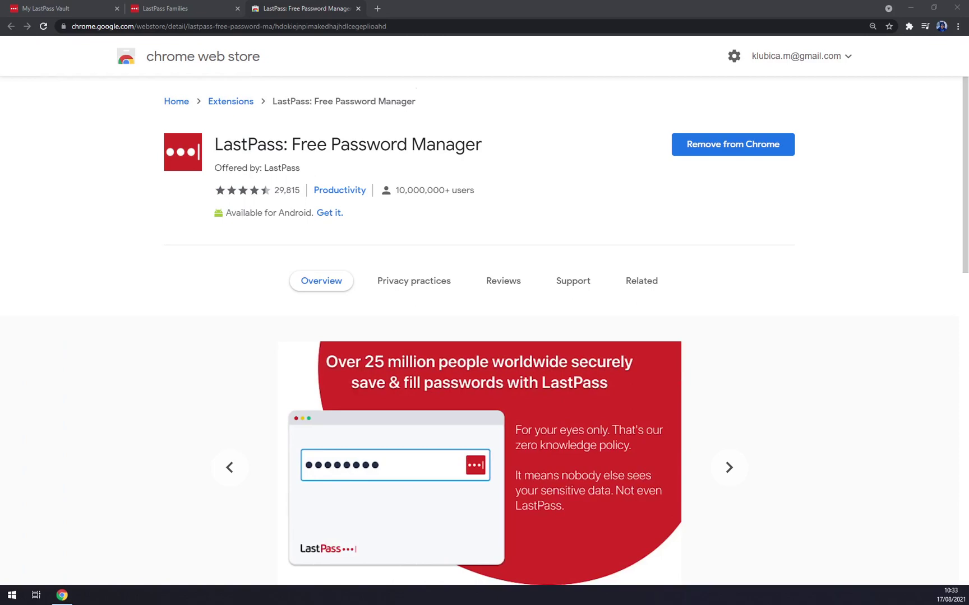
- Follow ACTIVATE YOUR ACCOUNT in the invitation e-mail, close the e-mail, and return to the vault
drag(0, 193, 426, 9)
scroll(471, 333, down, 2)
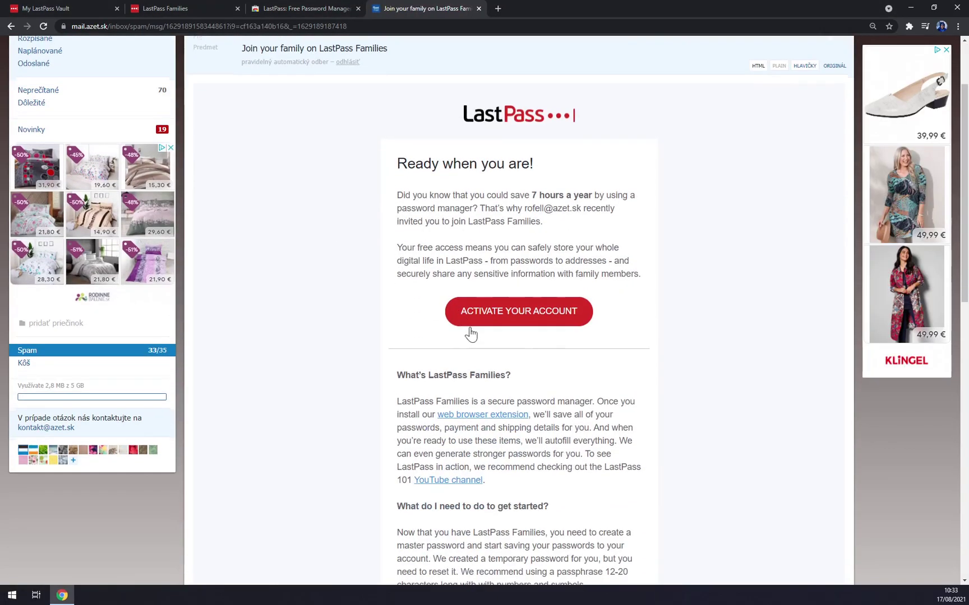
click(522, 320)
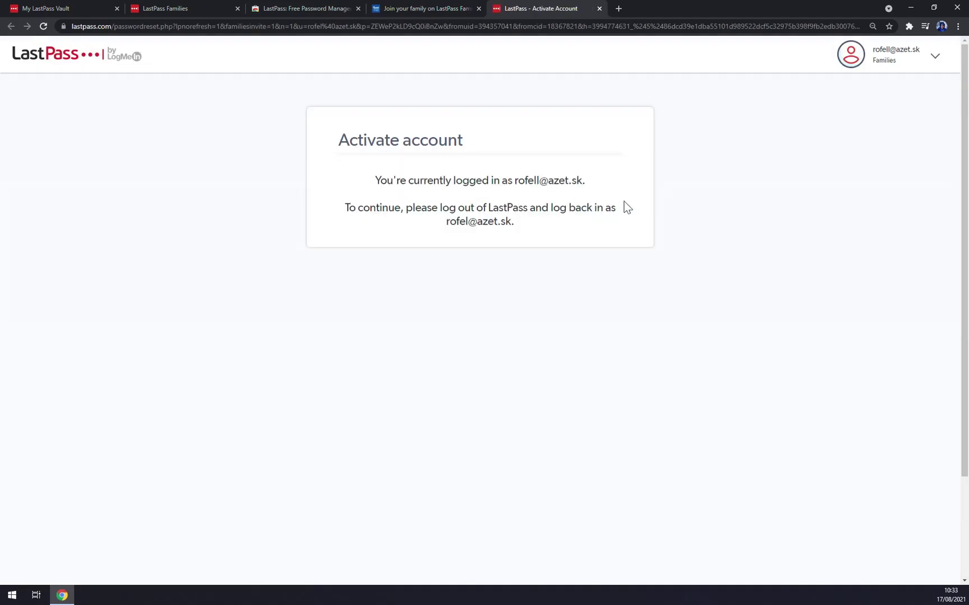
click(474, 8)
click(491, 8)
click(479, 8)
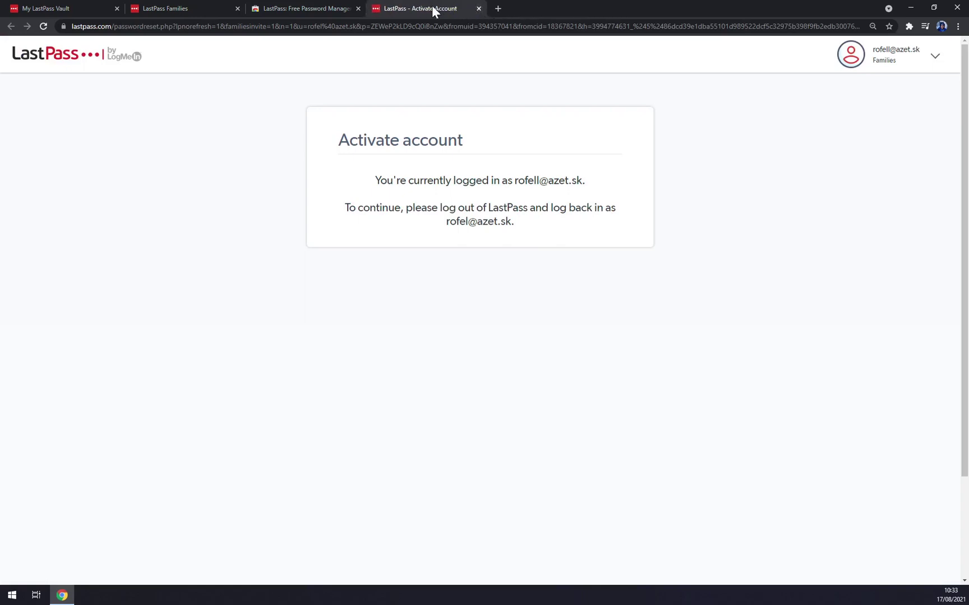
click(93, 6)
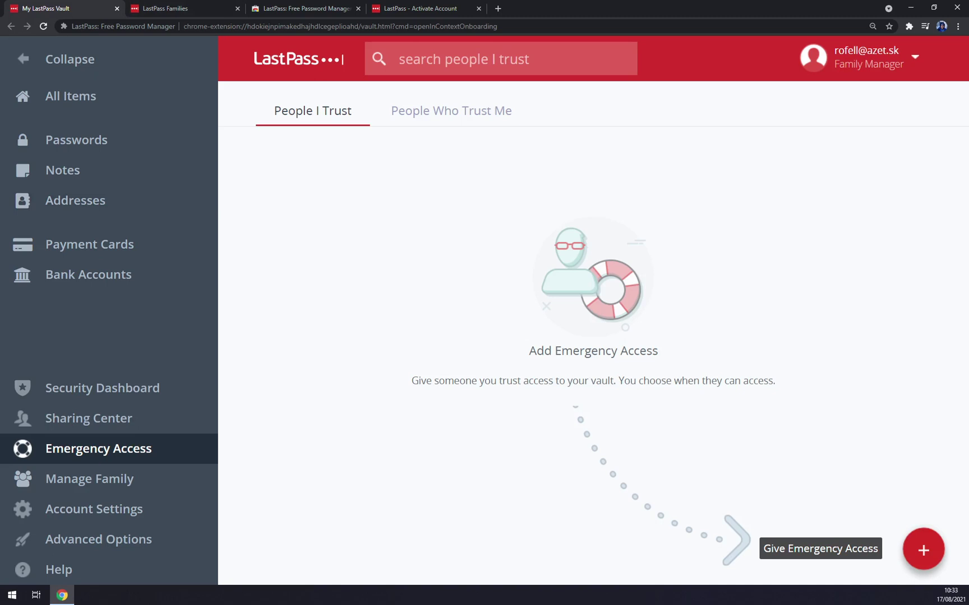
- Start a new password entry in Passwords with zapier.com as the site URL
click(140, 148)
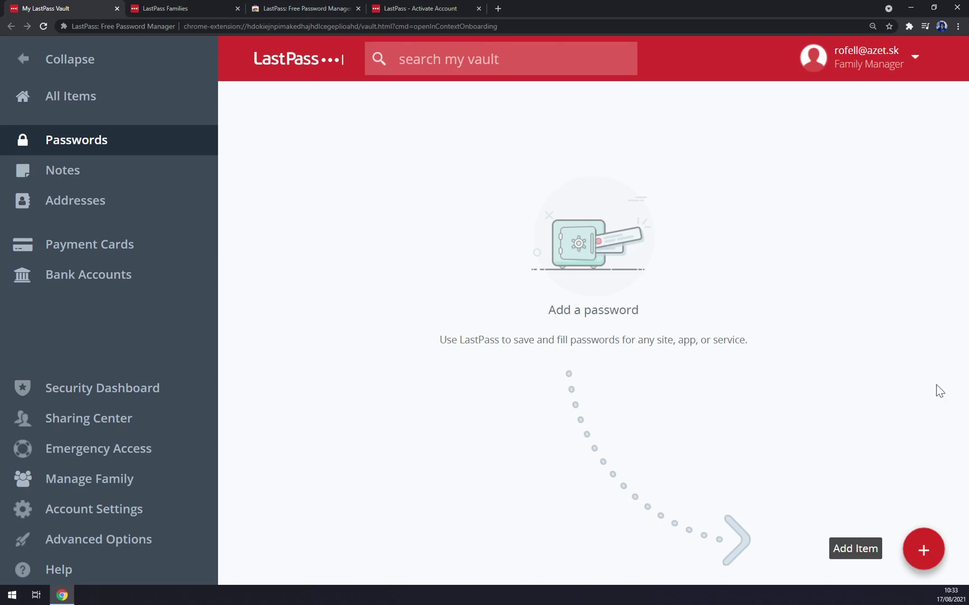
click(924, 549)
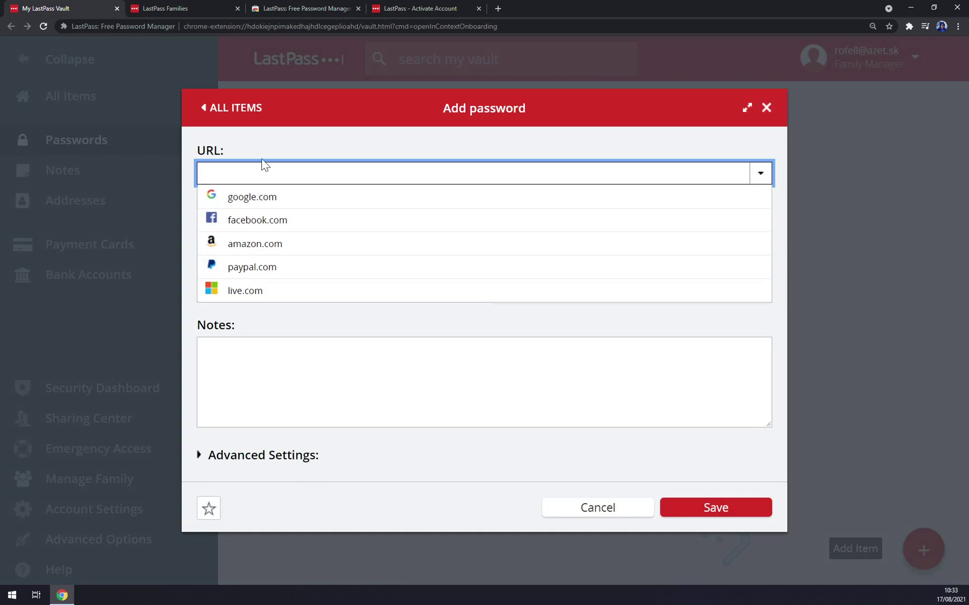
text(zapie)
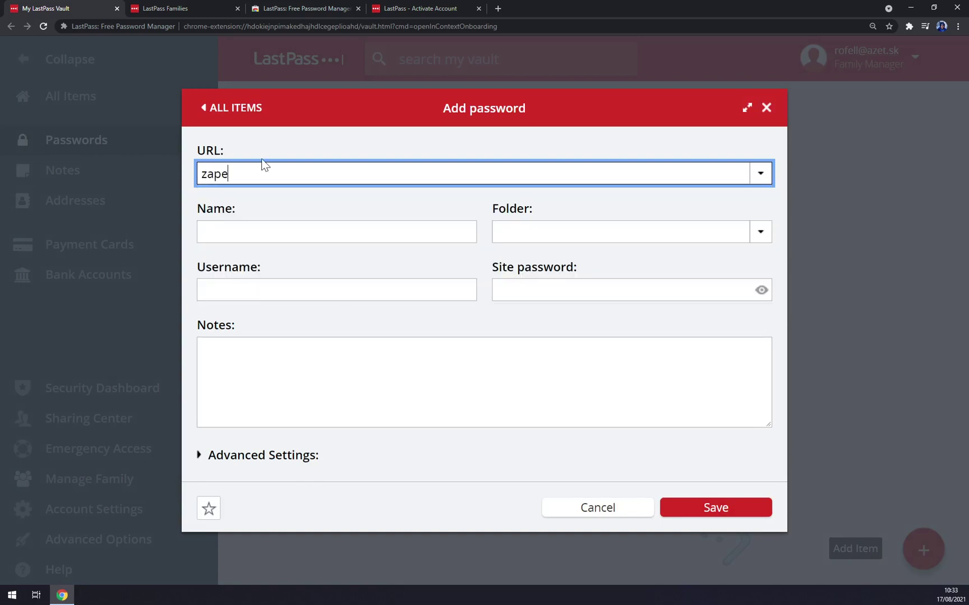
text(r)
key(BackSpace)
key(BackSpace)
text(ier)
click(265, 192)
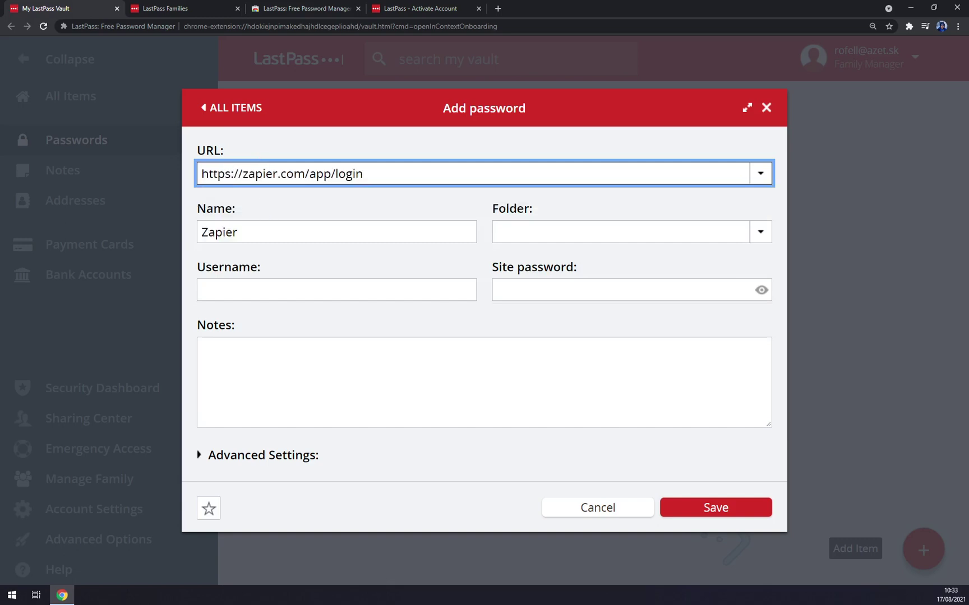
- Enter the Zapier account's username and site password
click(558, 236)
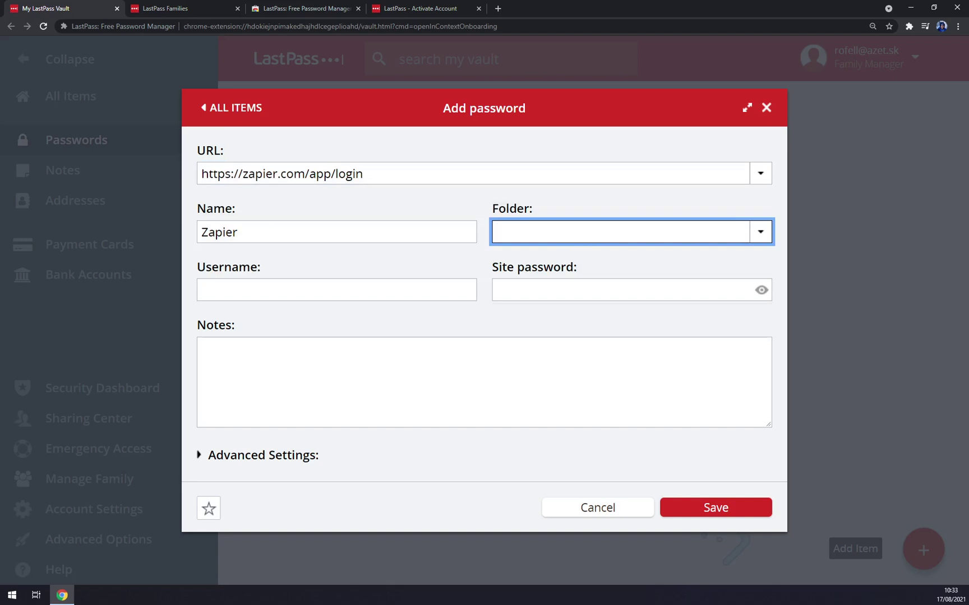
click(266, 287)
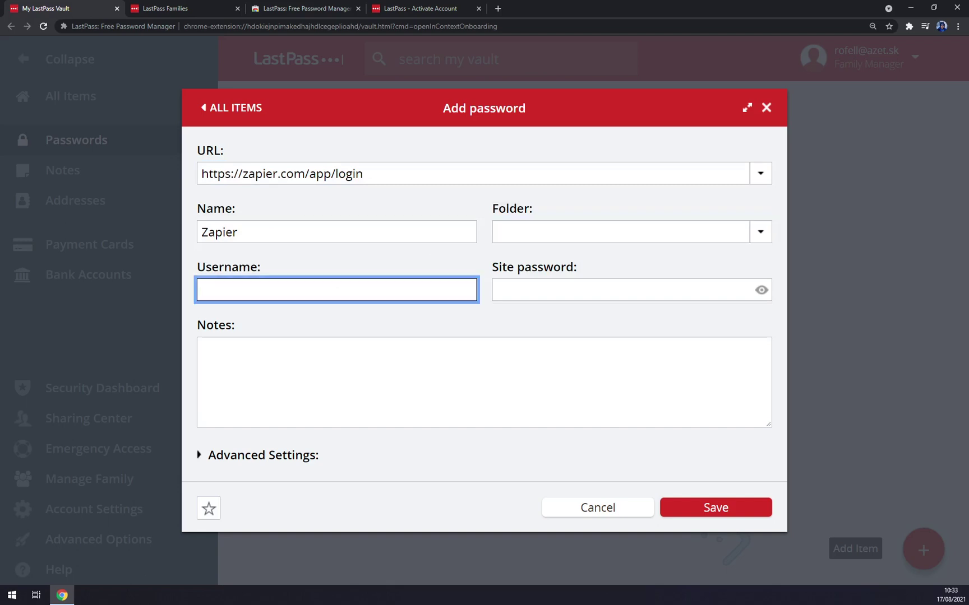
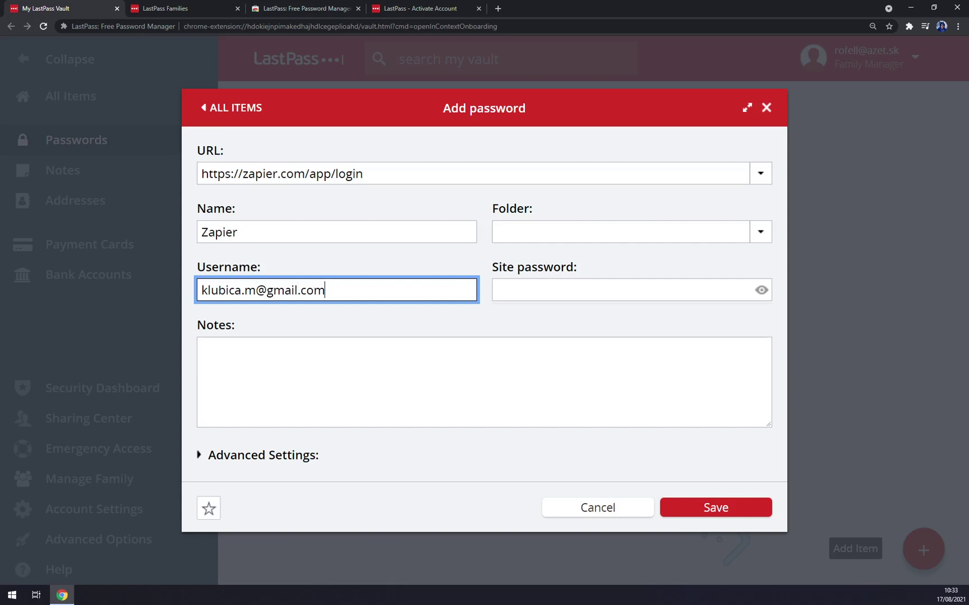
click(701, 293)
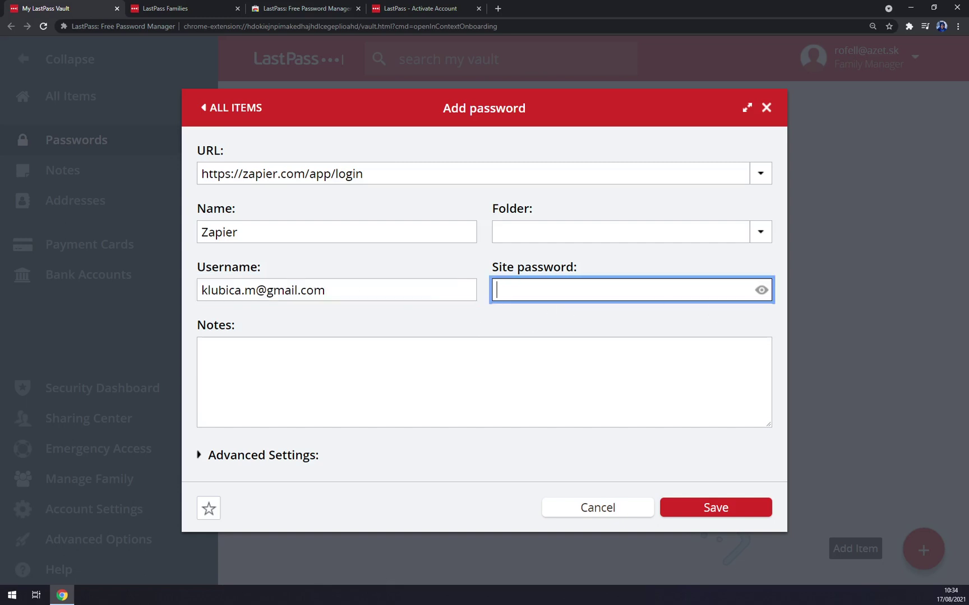
text(••••••••••)
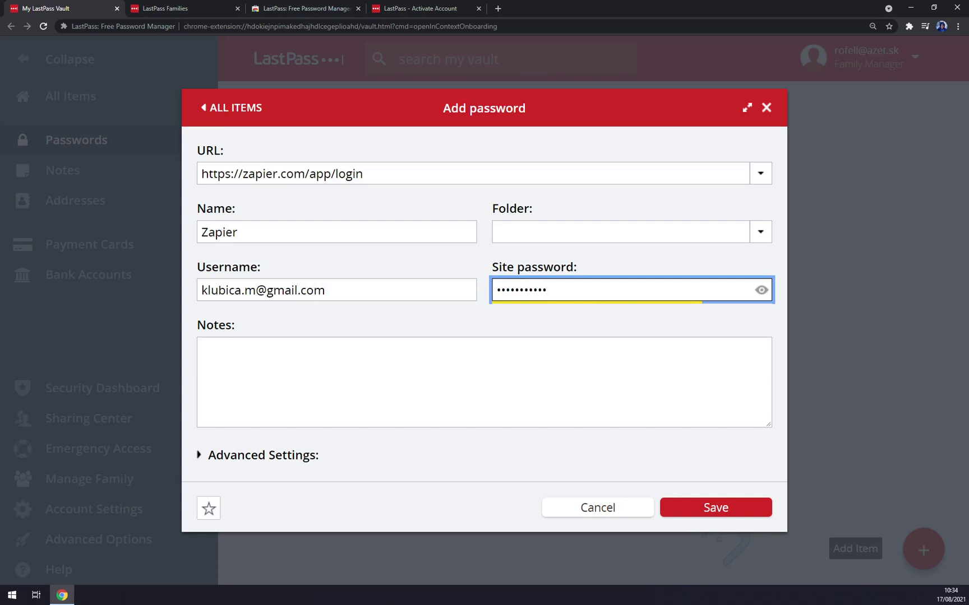
key(Tab)
- Leave Require Master Password Reprompt off and save the Zapier login
click(197, 456)
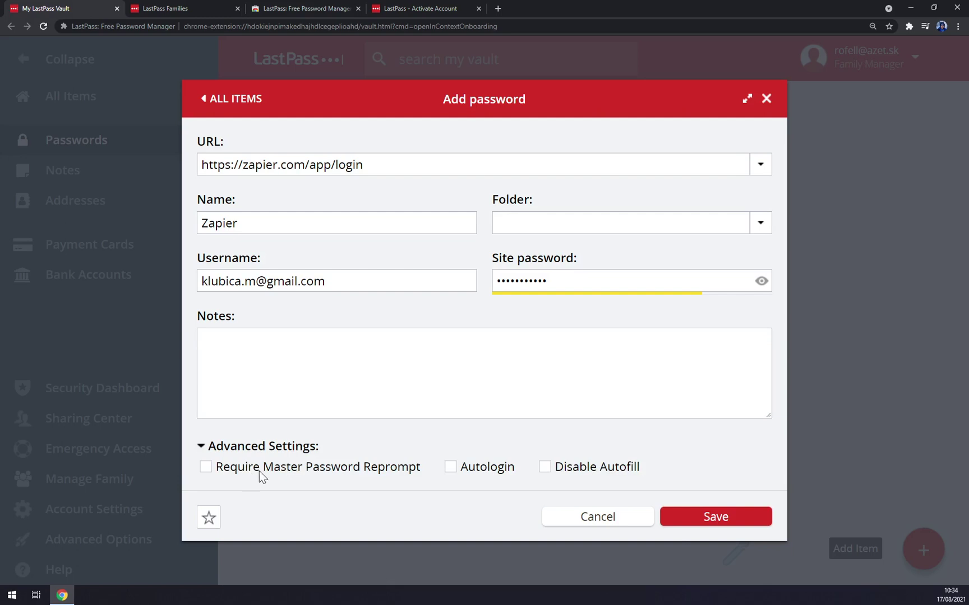
click(239, 473)
click(247, 473)
click(720, 519)
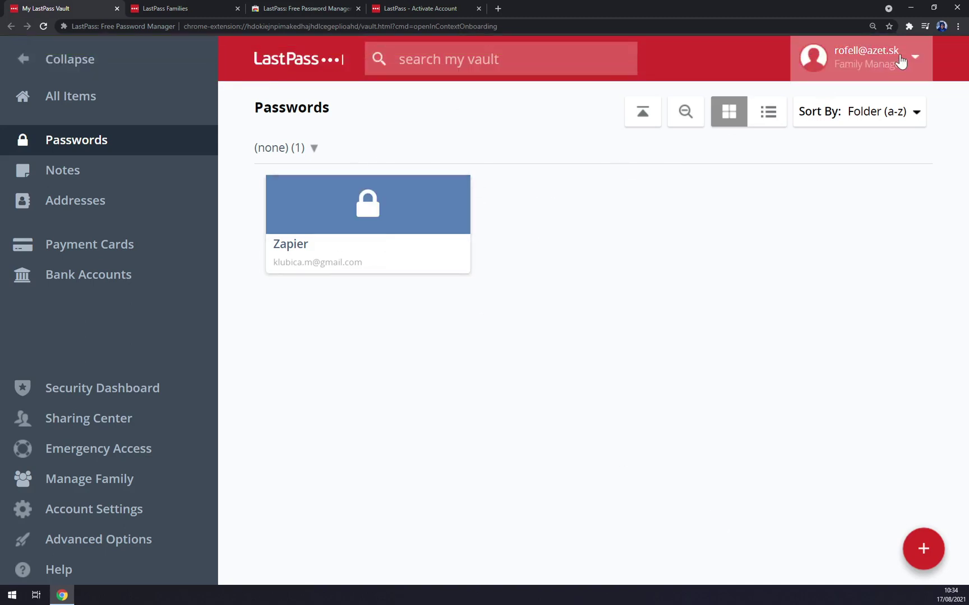
- Find the Zapier login under All items > Passwords > (uncategorized) in the LastPass extension
click(909, 26)
click(797, 121)
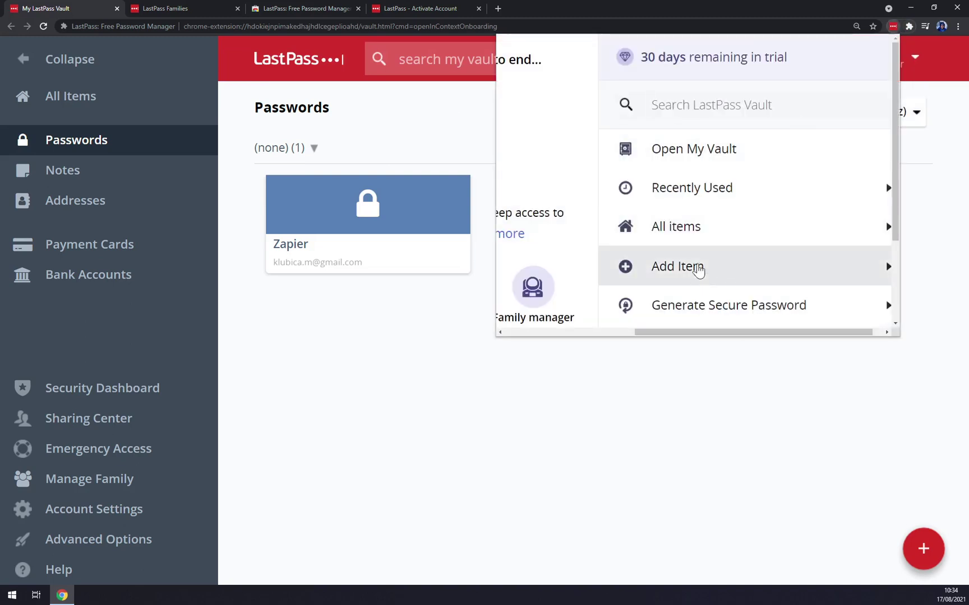
click(690, 241)
click(702, 157)
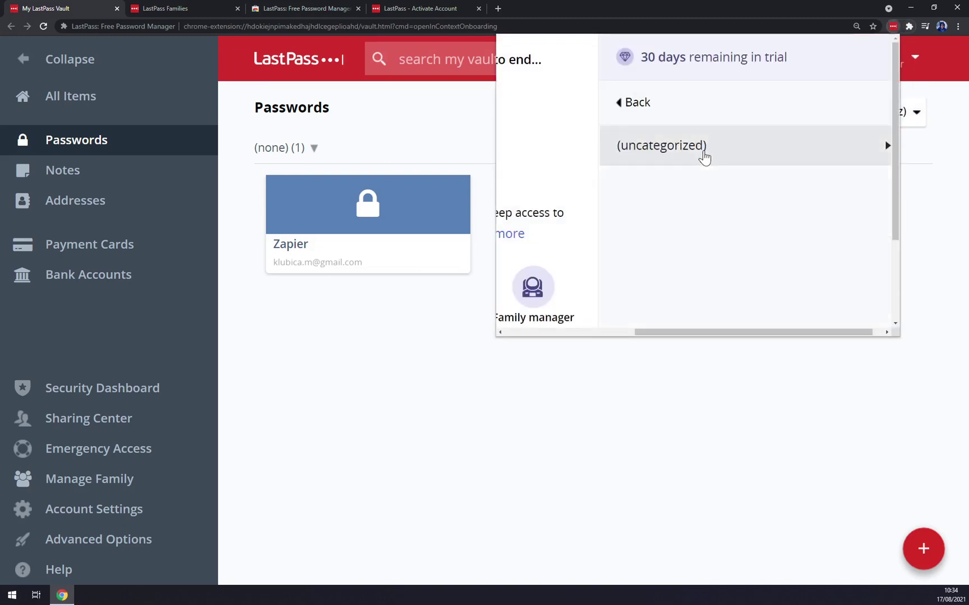
click(721, 150)
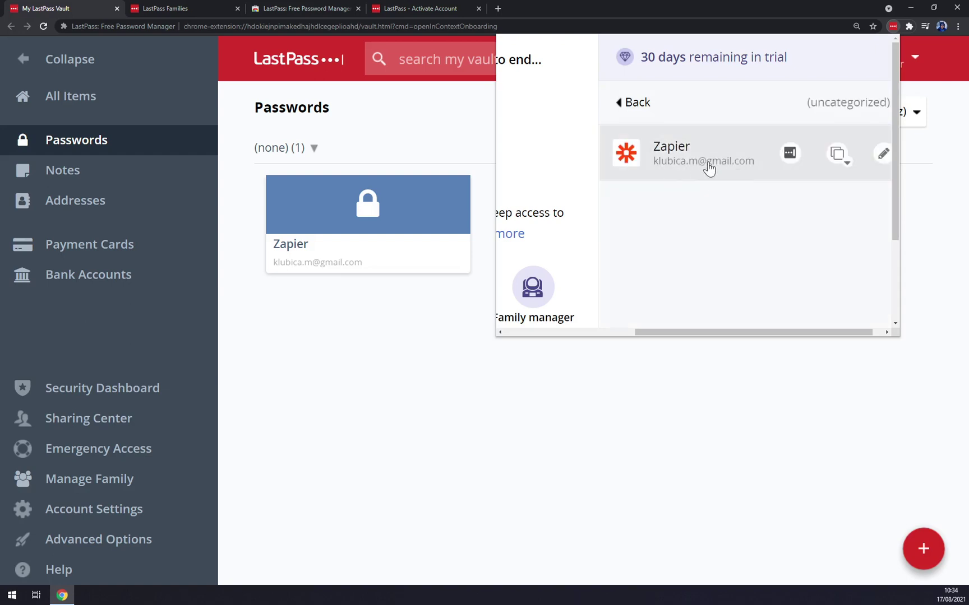
click(788, 152)
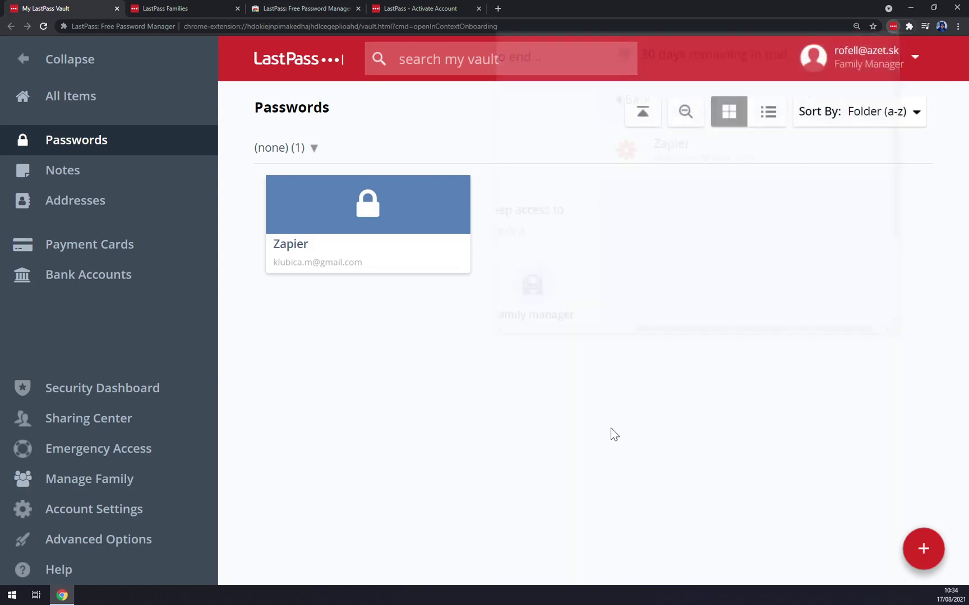
- Close the activation page, open Zapier in a new tab and log out of it
click(461, 15)
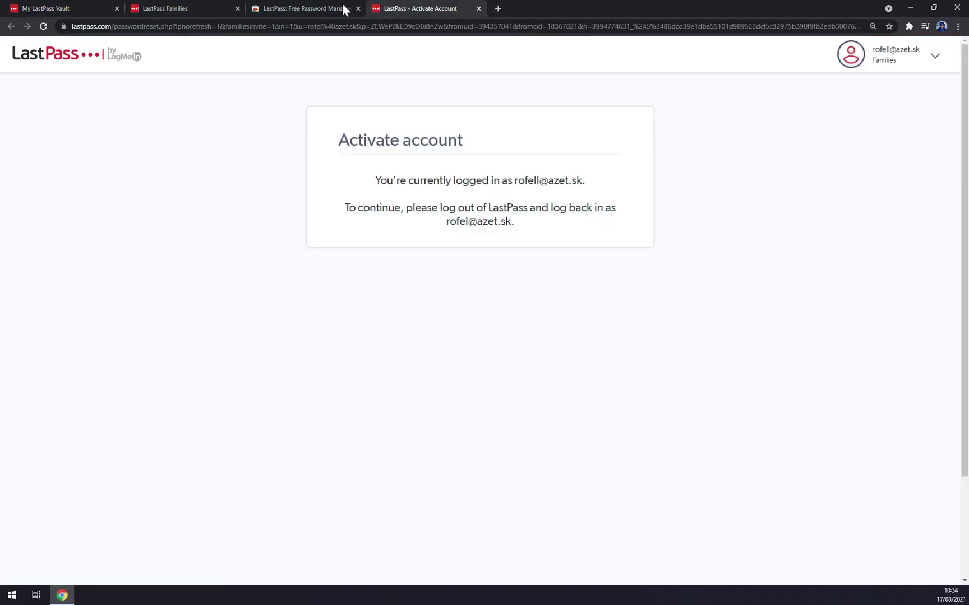
key(ctrl+w)
click(197, 8)
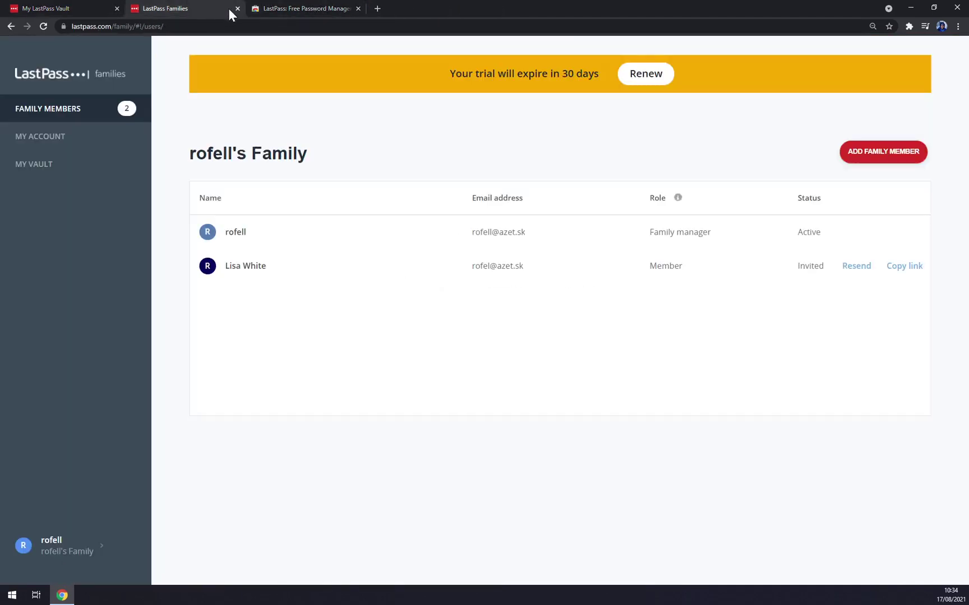
click(377, 8)
text(zapier)
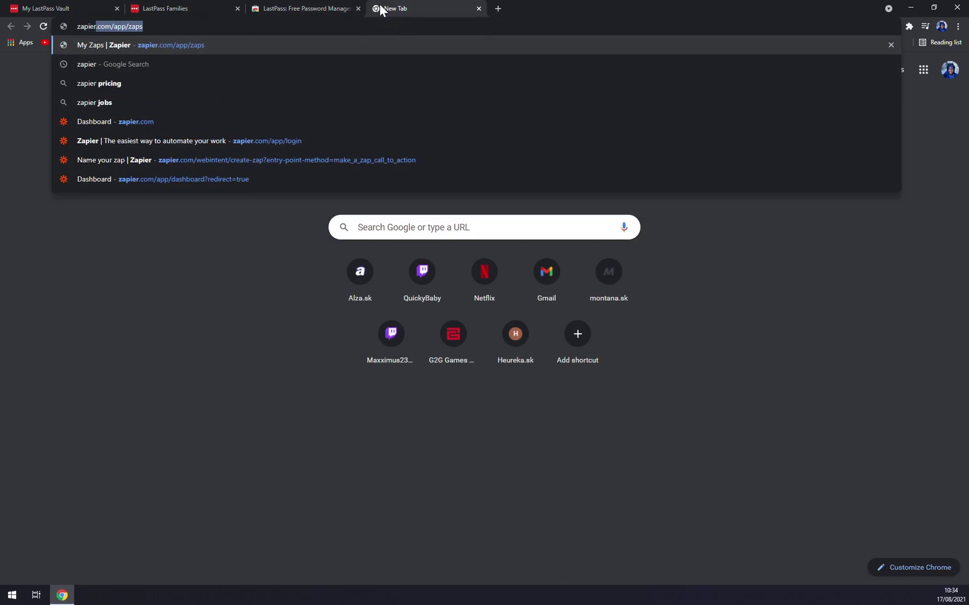
key(Return)
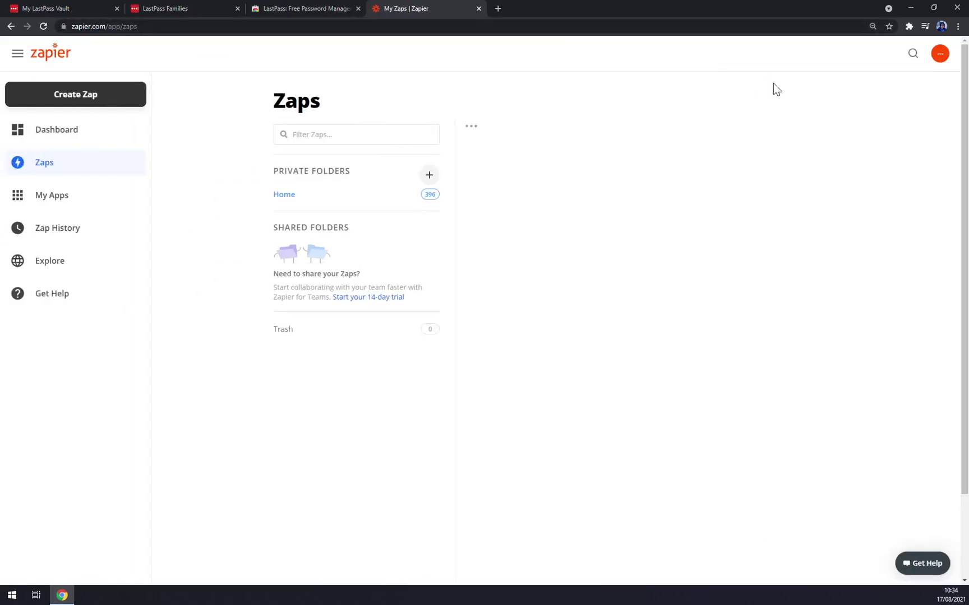
click(940, 75)
click(850, 151)
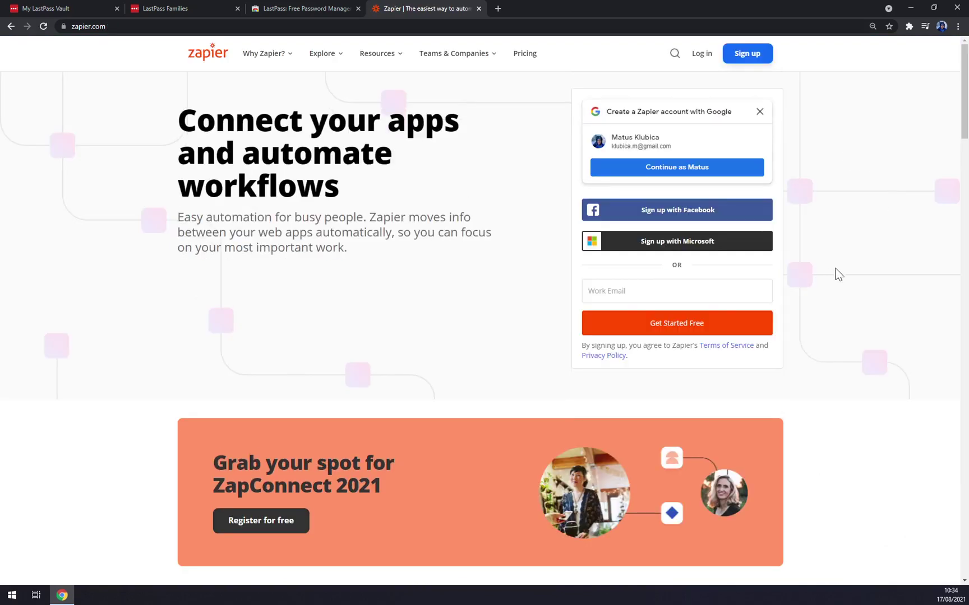
- Log back into Zapier using the saved Zapier login filled by LastPass
click(758, 112)
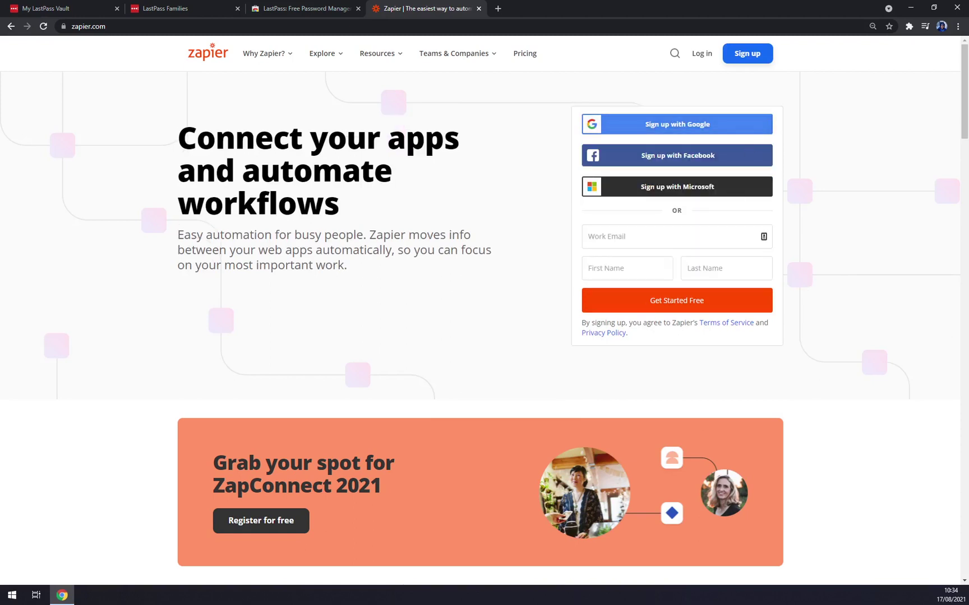
click(706, 56)
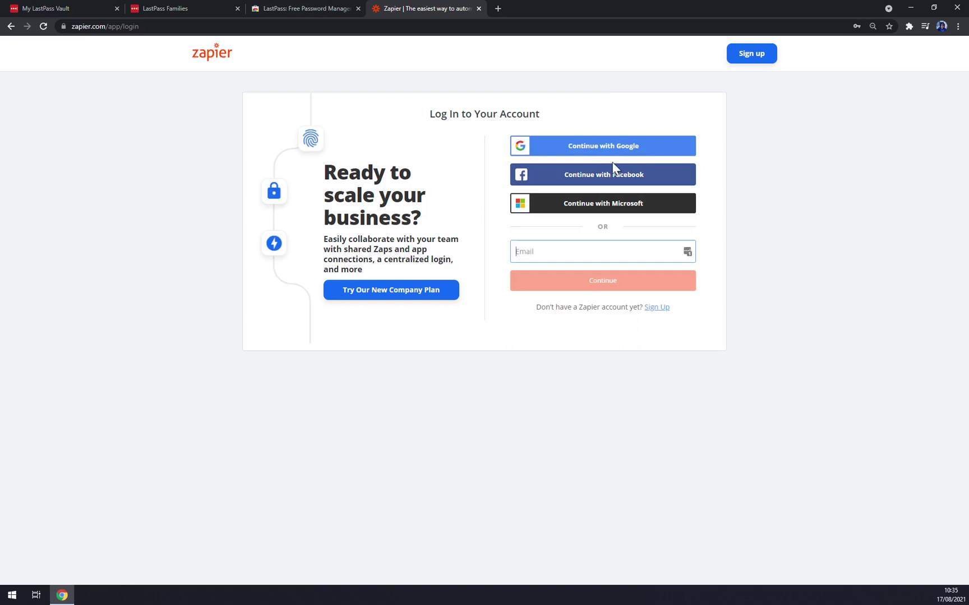
click(687, 252)
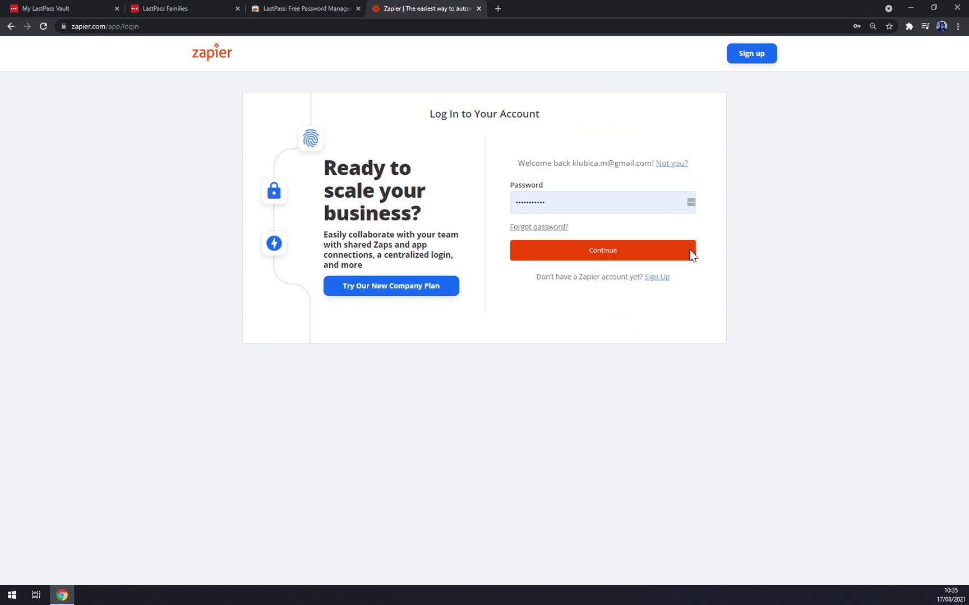
click(691, 201)
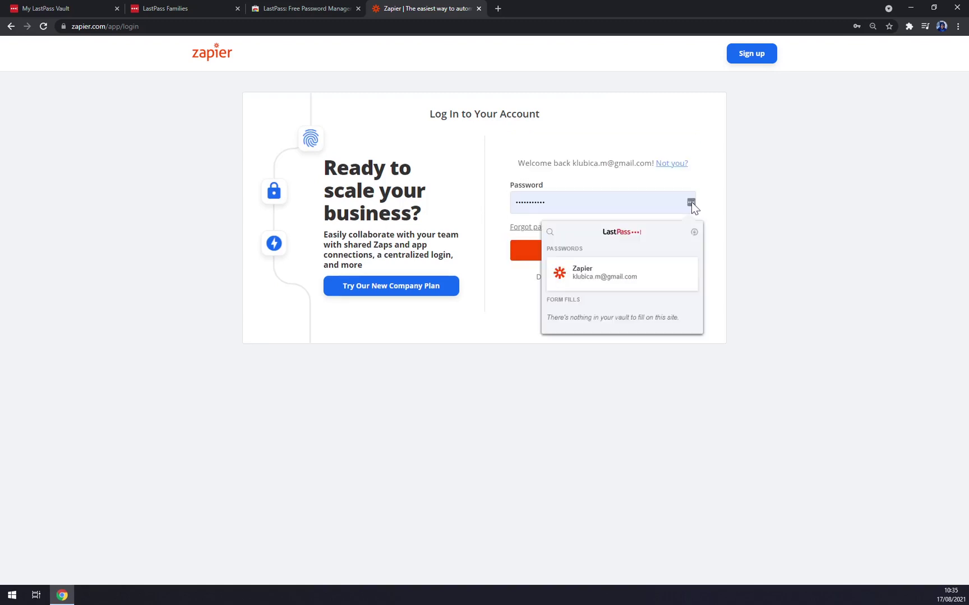
click(584, 280)
click(574, 253)
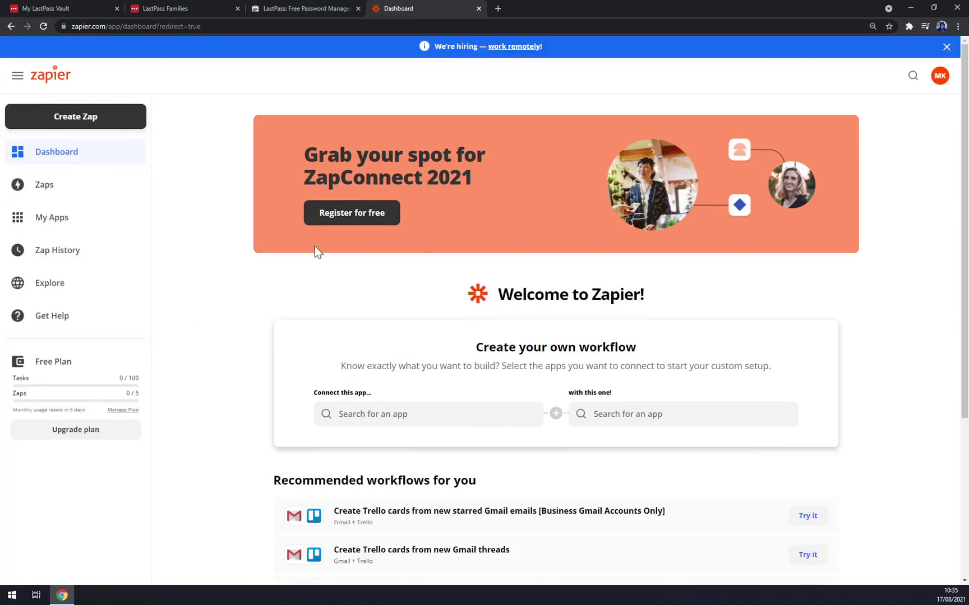
- Look through the LastPass extension popup and the Zapier entry's Copy options, then close it
click(908, 28)
click(833, 118)
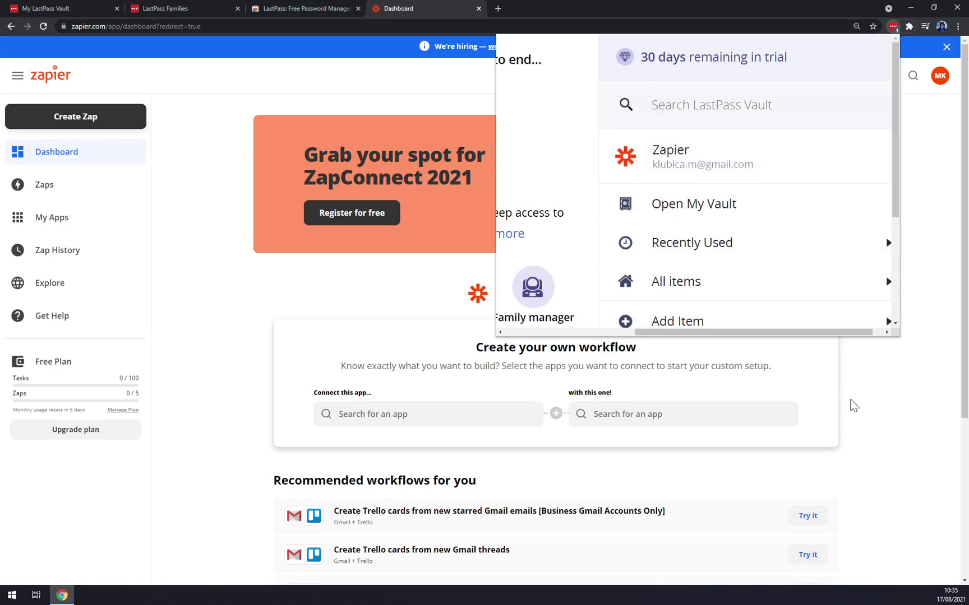
click(864, 389)
scroll(865, 387, down, 5)
scroll(898, 88, up, 5)
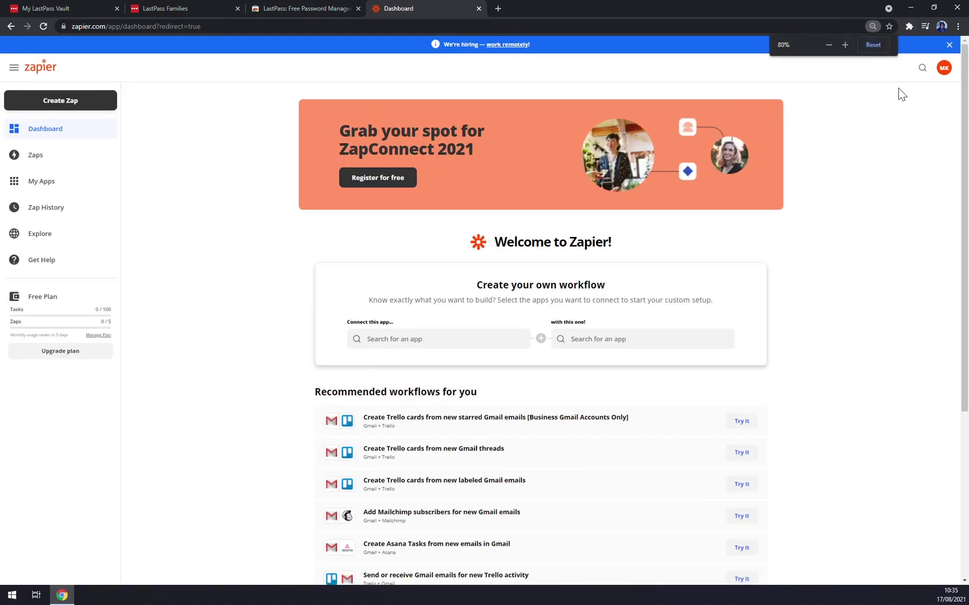
click(909, 27)
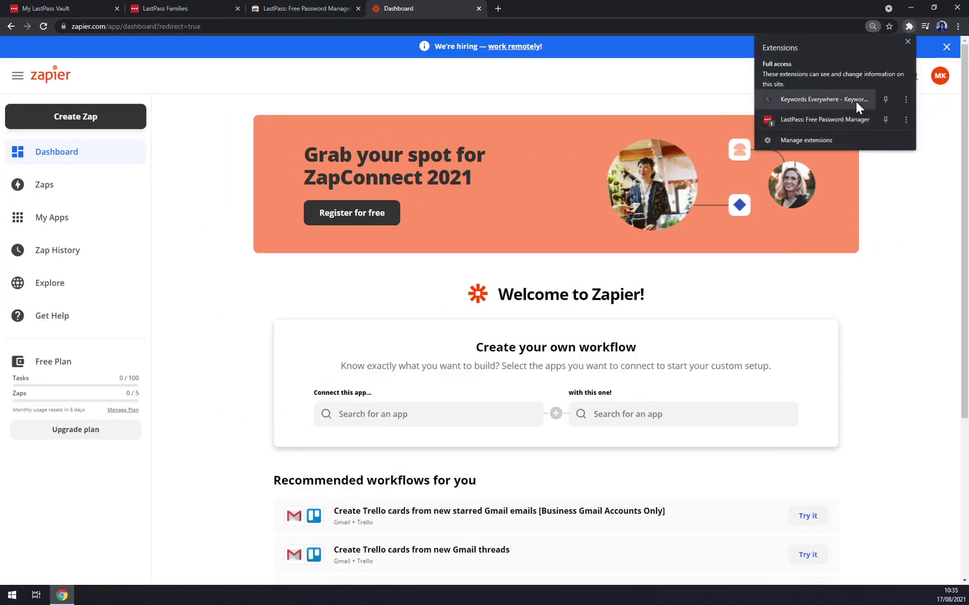
click(811, 113)
scroll(729, 207, down, 3)
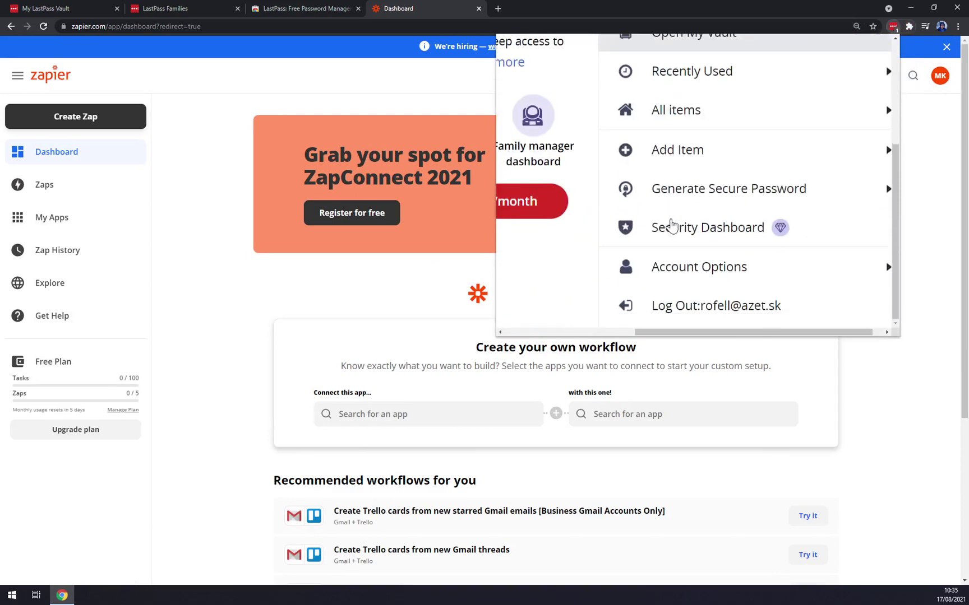
drag(805, 335, 870, 339)
scroll(728, 185, up, 3)
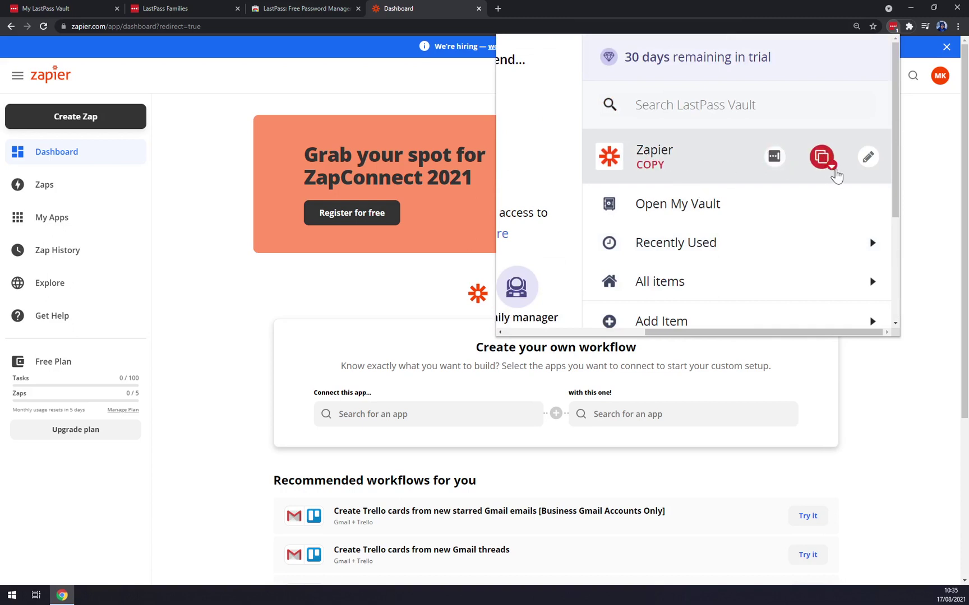
click(829, 165)
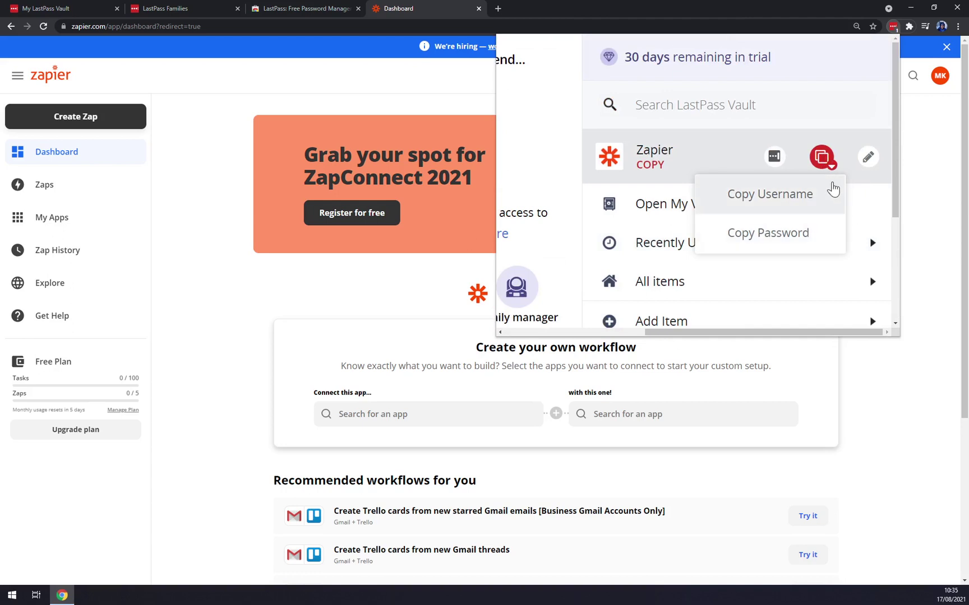
click(923, 119)
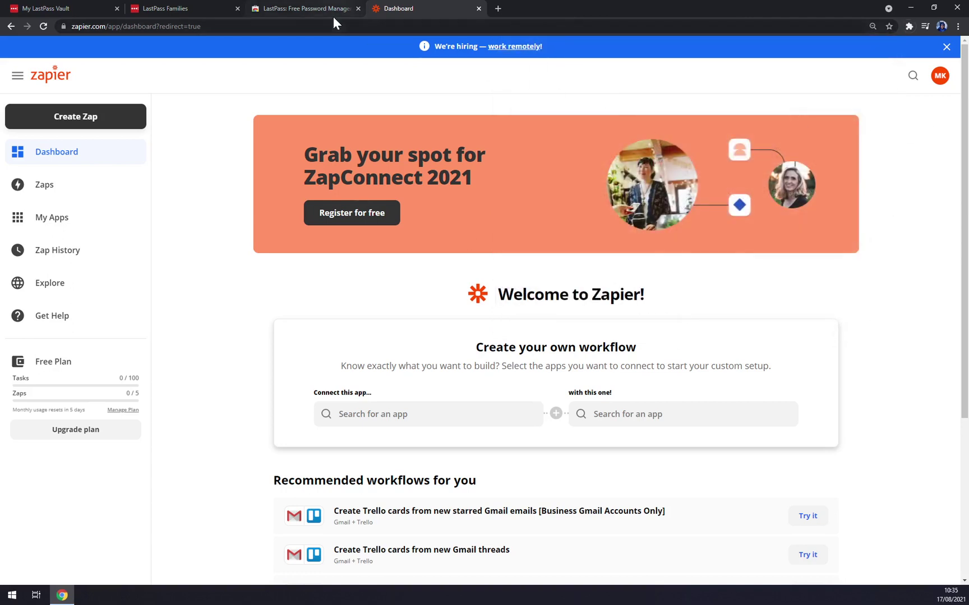
- Close the Zapier tab and start a new secure note with moonmoon.png attached
key(ctrl+w)
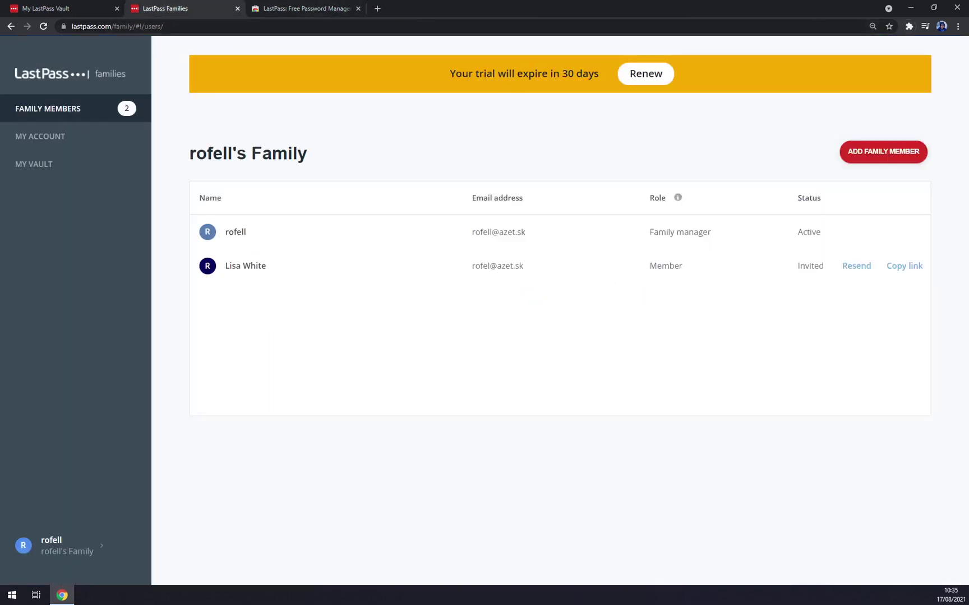
click(94, 6)
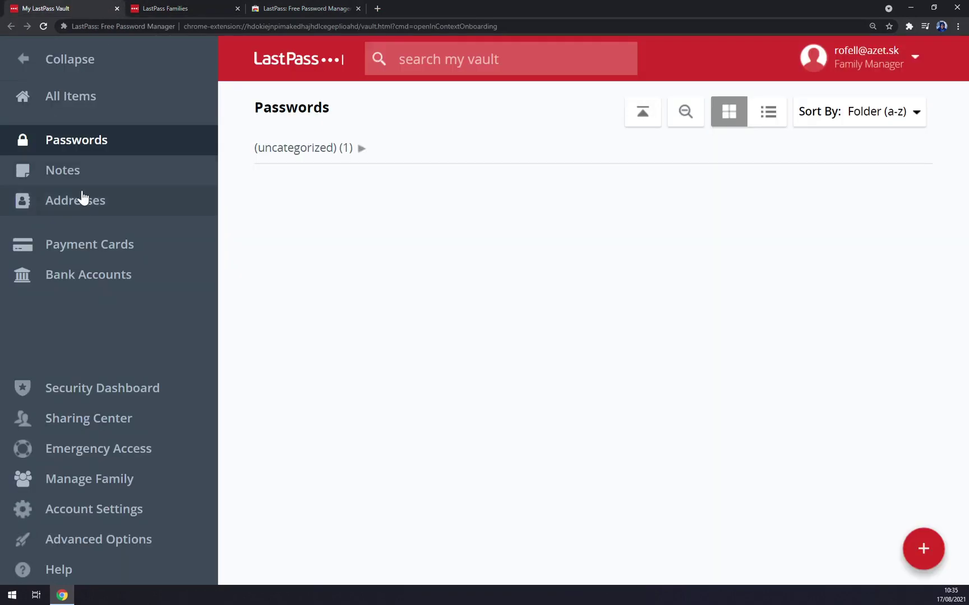
click(79, 169)
click(923, 548)
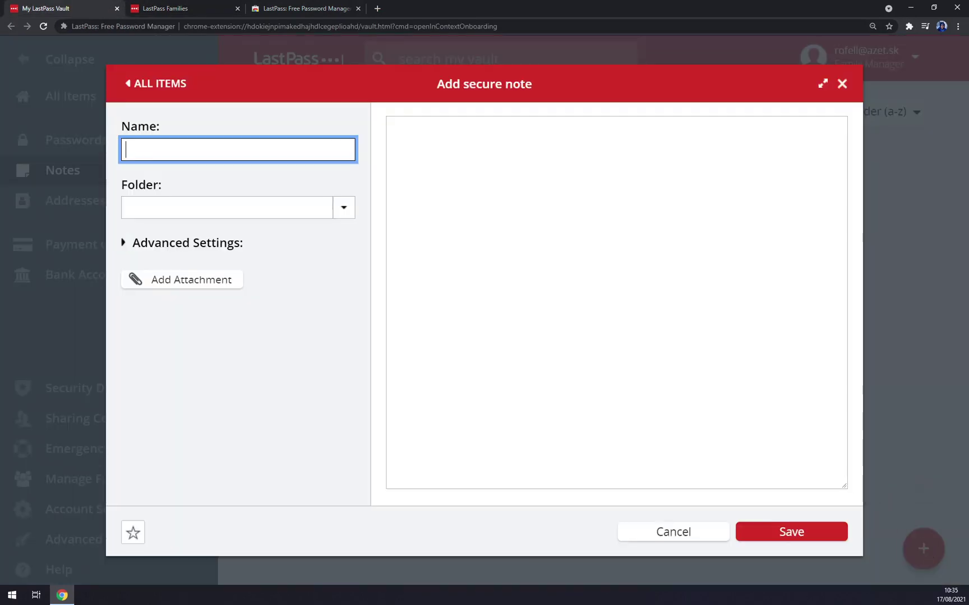
key(Tab)
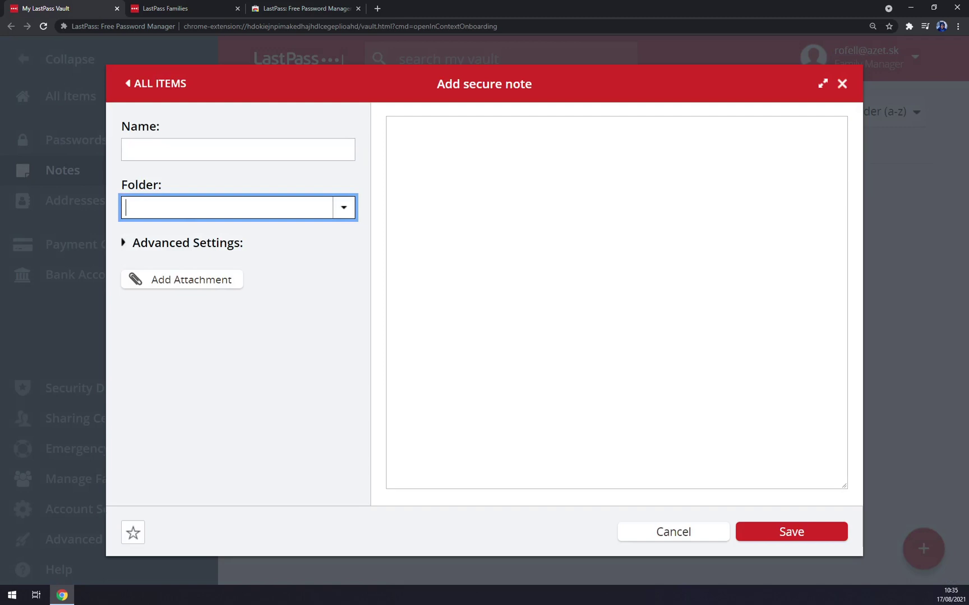
click(204, 284)
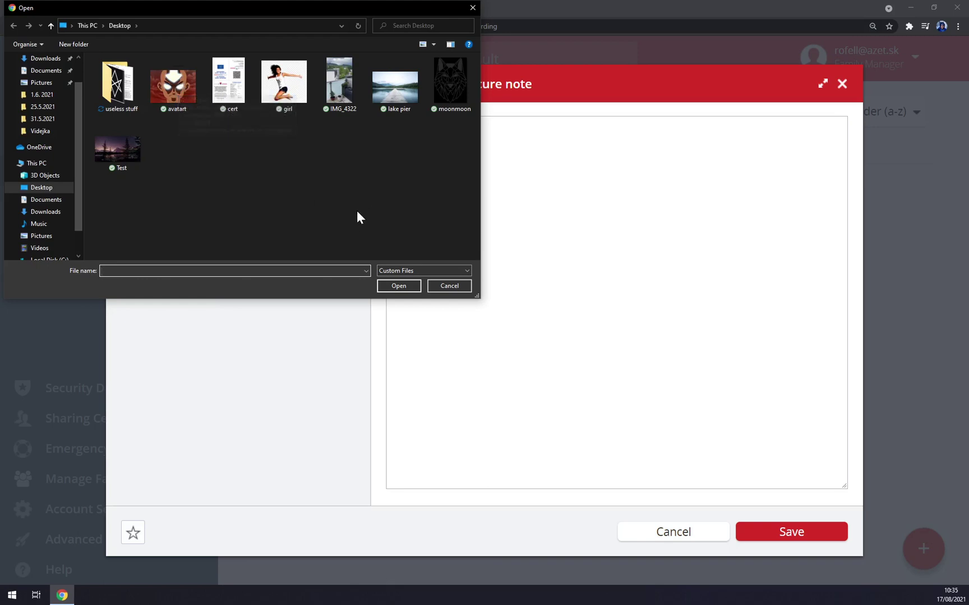
click(441, 91)
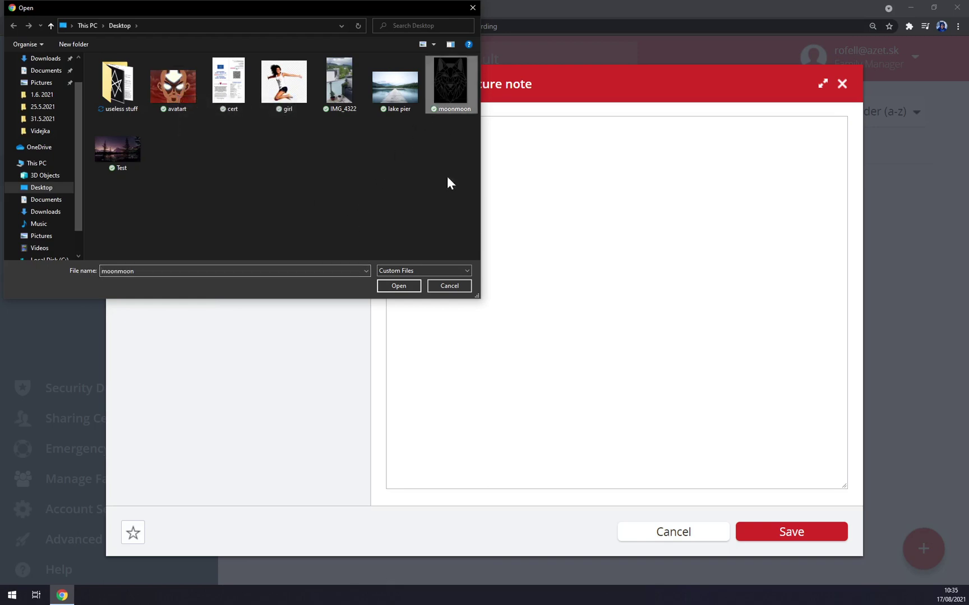
click(389, 289)
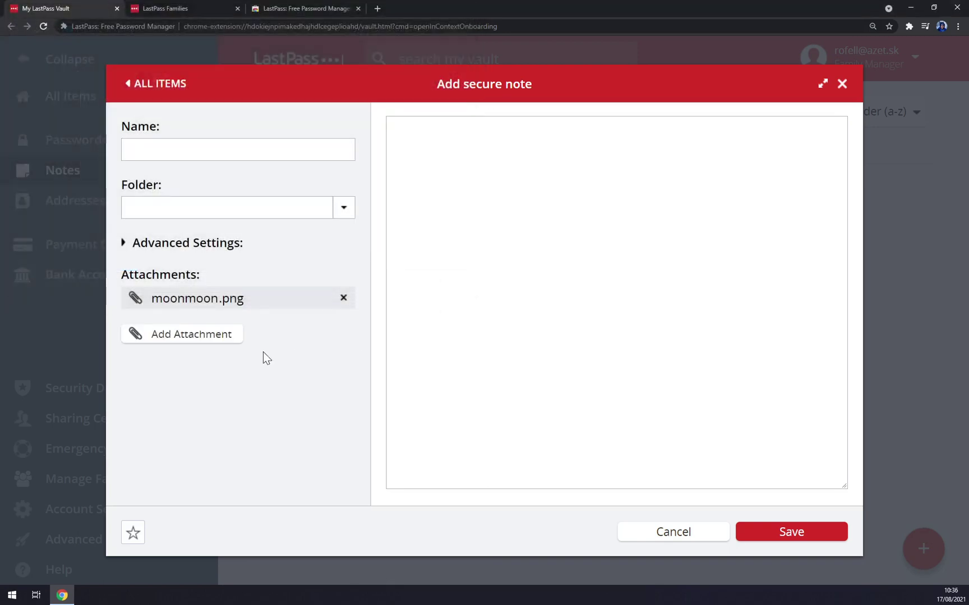
- Name the note 'Moon', save it, and show the empty Addresses section
click(218, 151)
text(Moon)
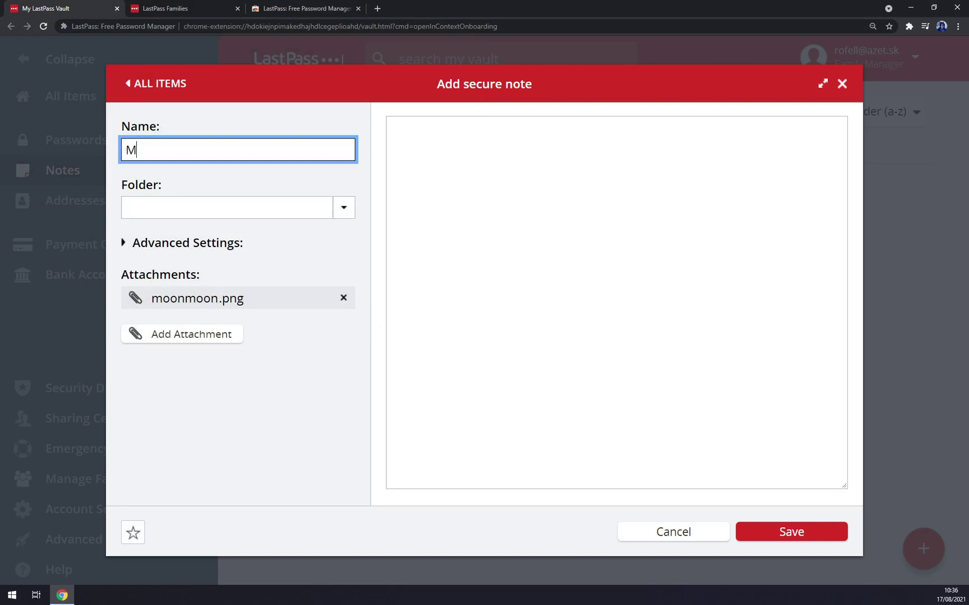
key(Tab)
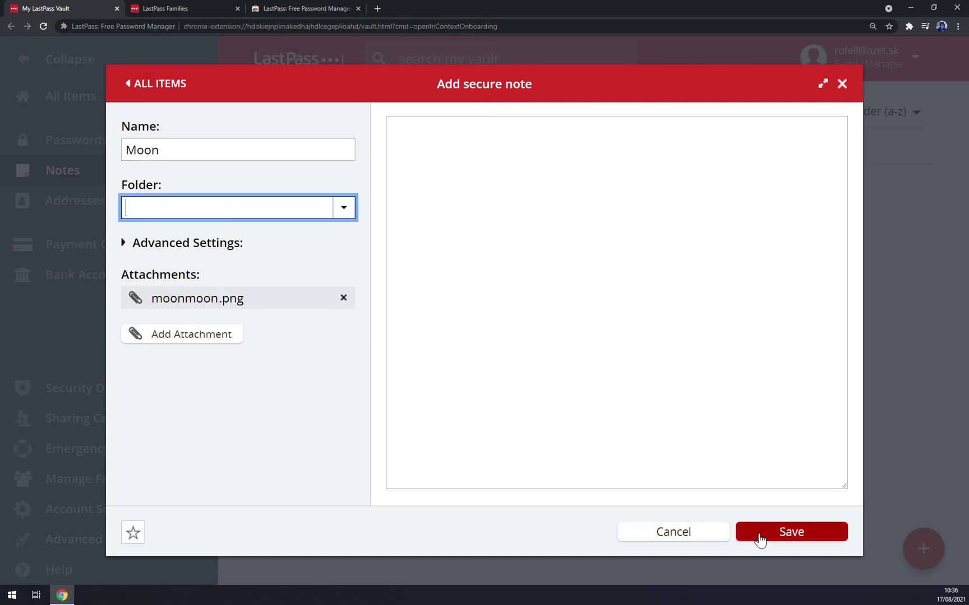
click(764, 537)
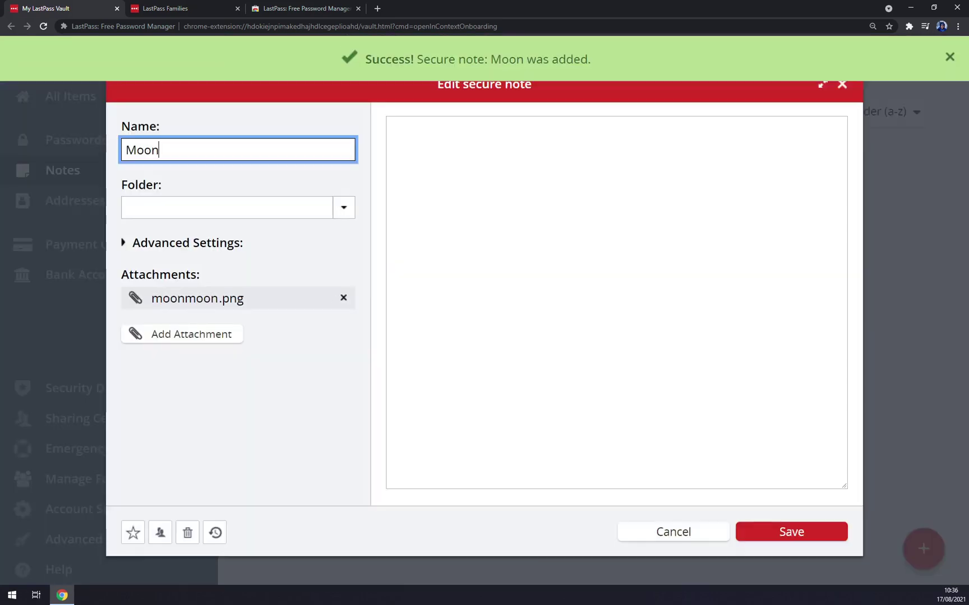
click(942, 247)
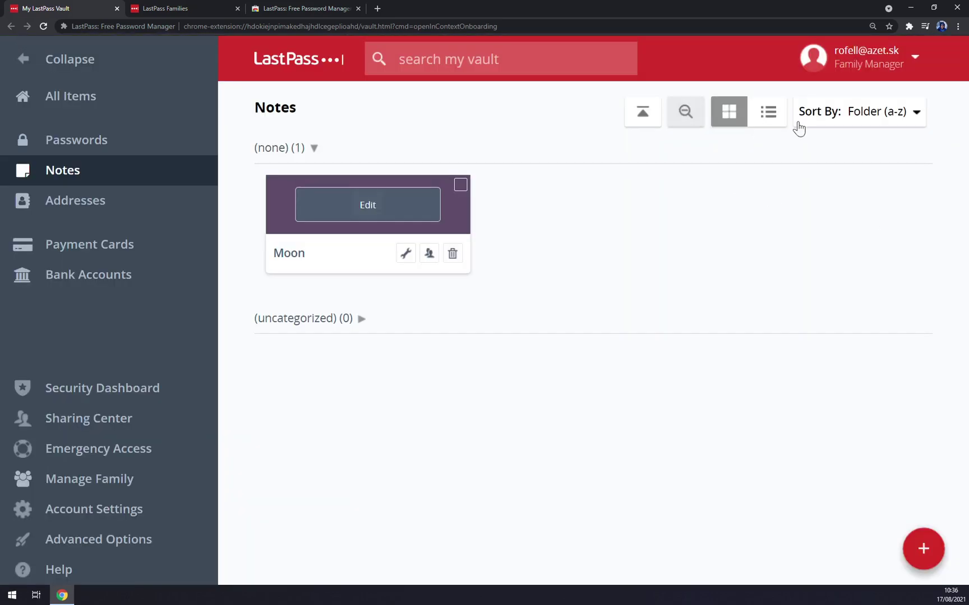
click(101, 207)
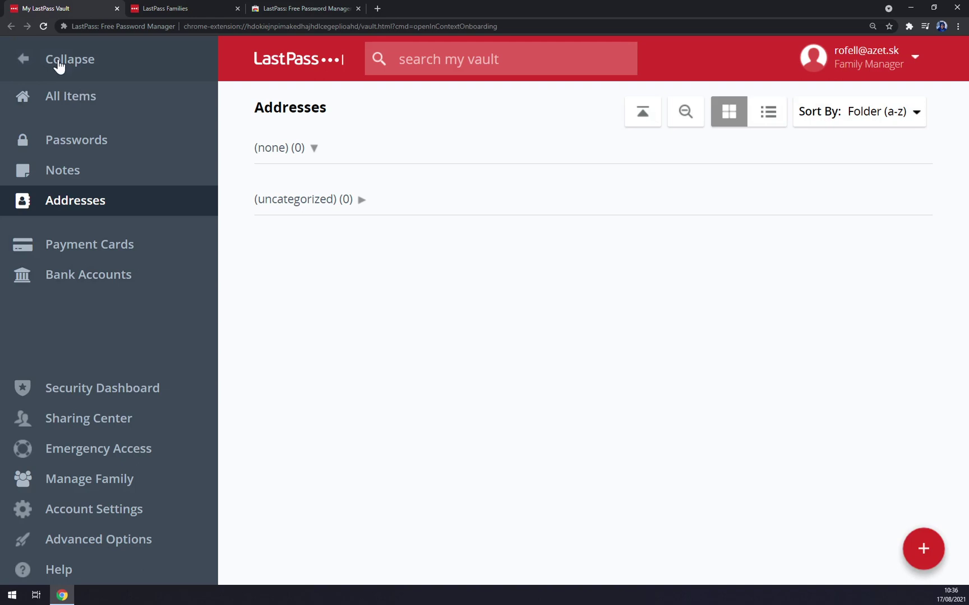
- Show the empty Payment Cards list and open an Add payment card form, then close it unsaved
click(84, 255)
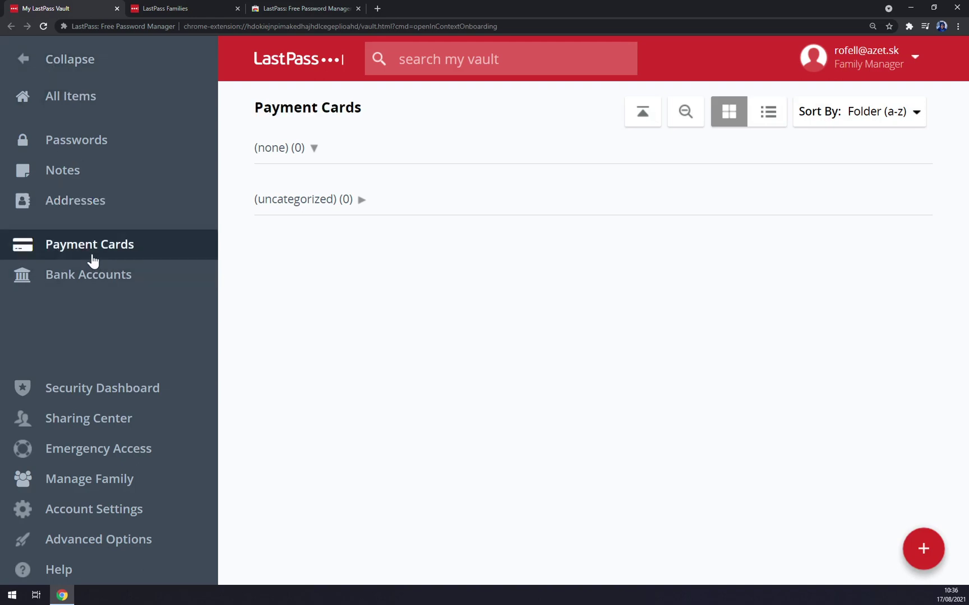
click(924, 549)
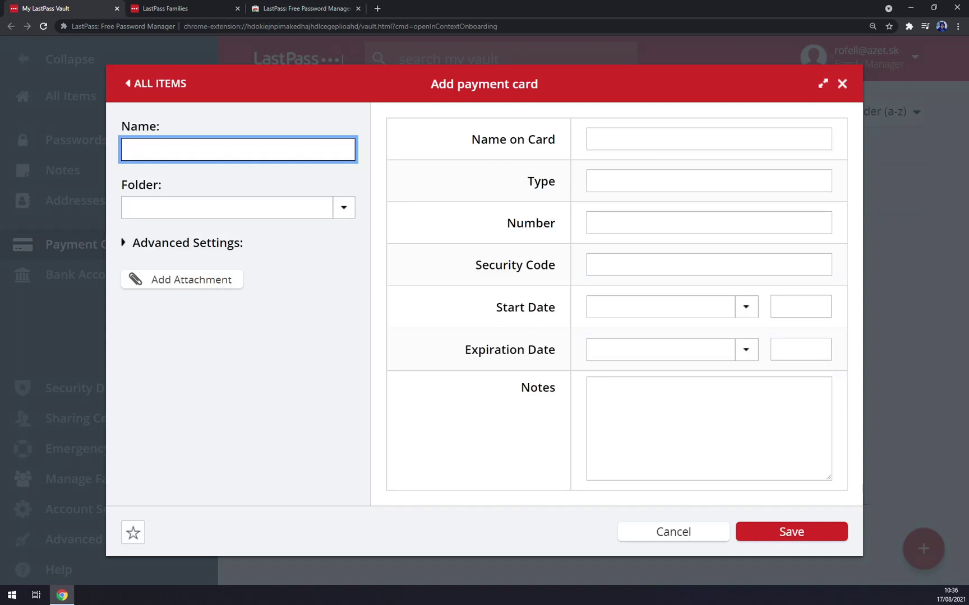
key(Tab)
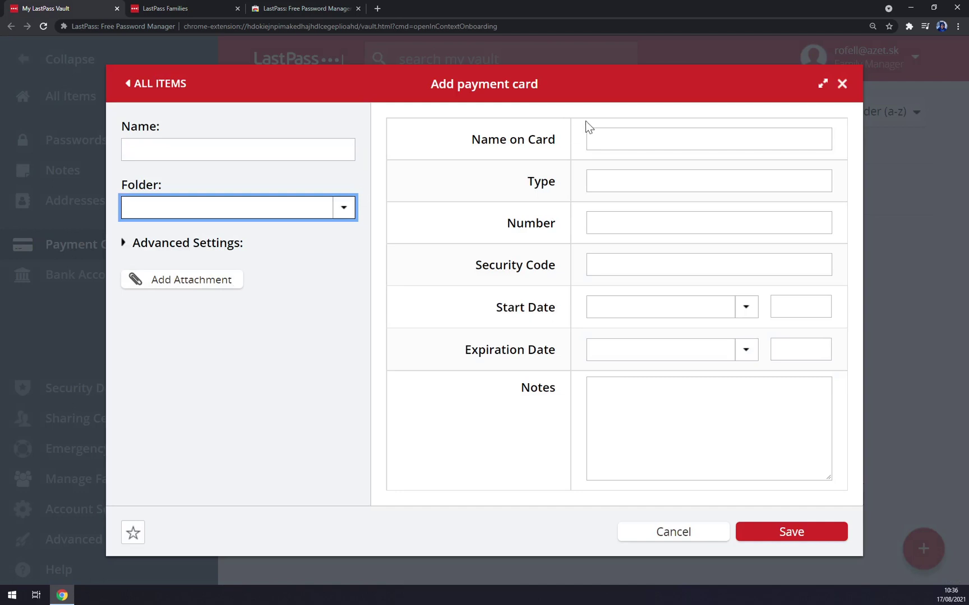
key(Tab)
key(Tab)
key(Tab)
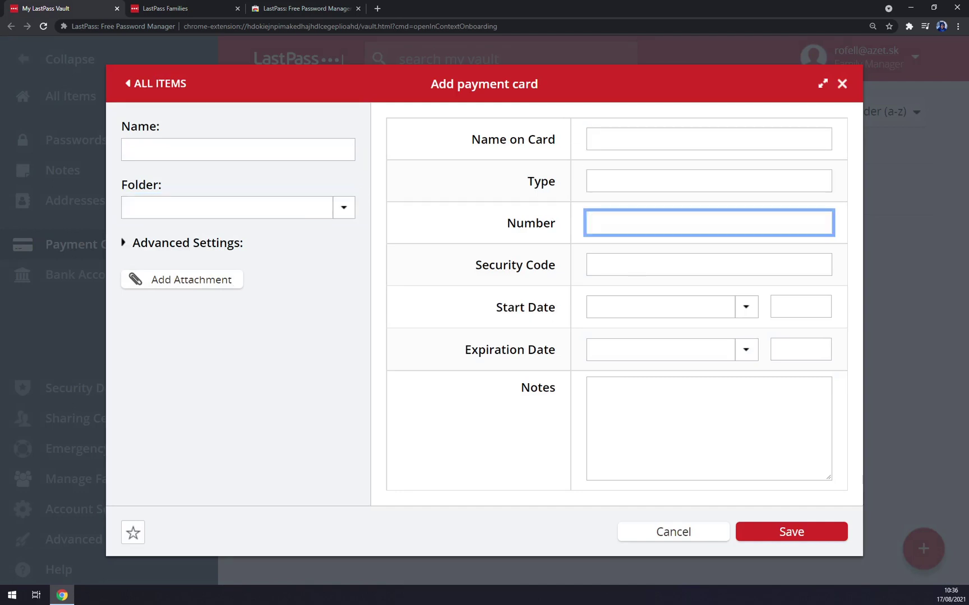
key(Tab)
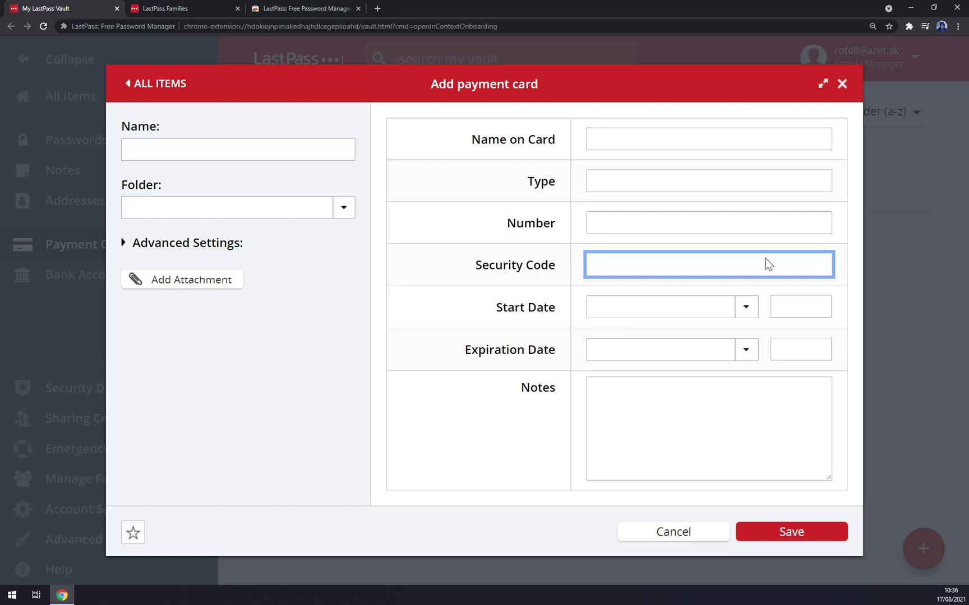
click(842, 85)
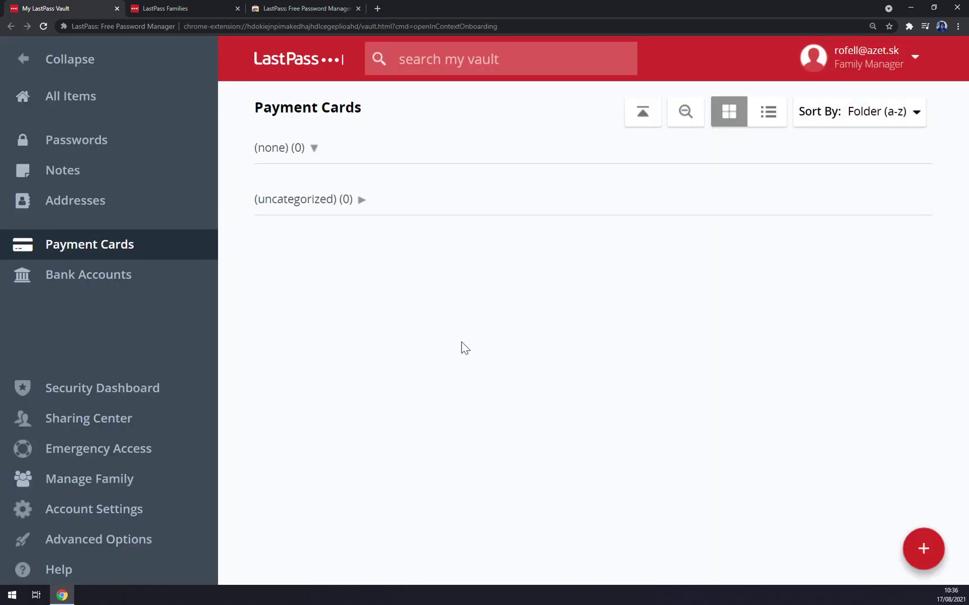
- View the Manage Family page and the MY ACCOUNT Account Information page
click(92, 475)
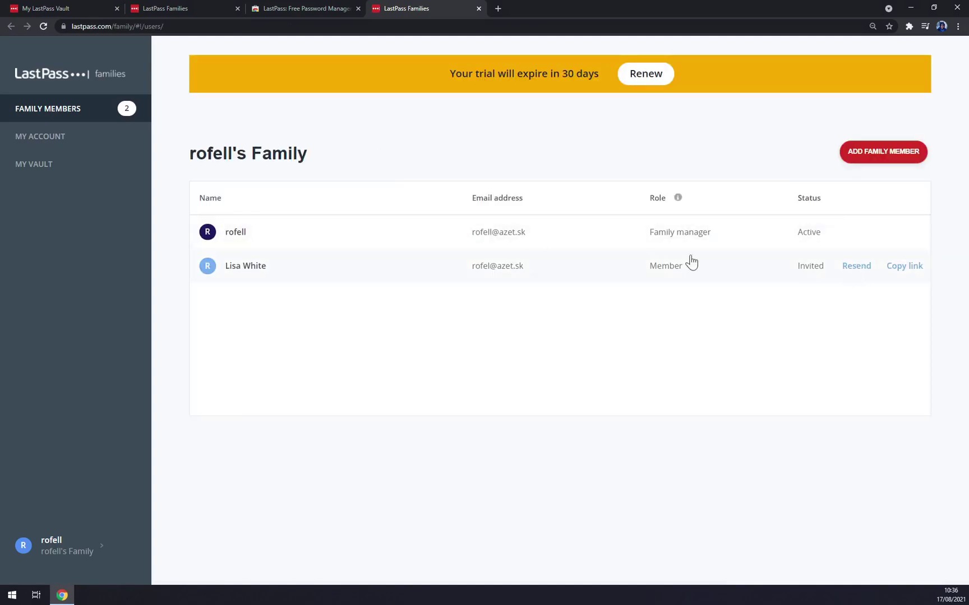
click(70, 153)
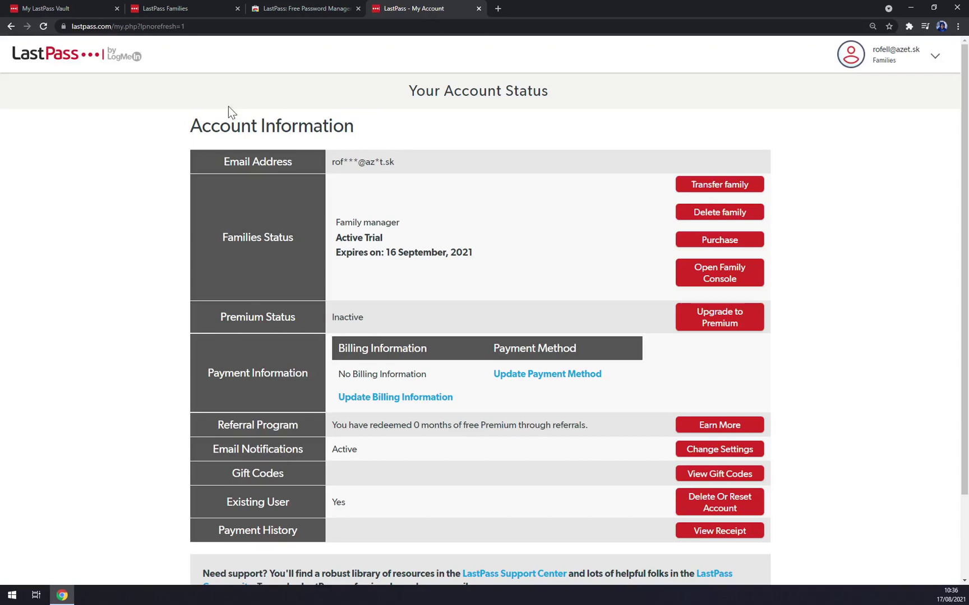
scroll(385, 406, down, 2)
scroll(385, 407, up, 2)
- Close the family and account status tabs, returning to the My LastPass Vault tab
key(ctrl+w)
click(182, 7)
key(ctrl+w)
click(71, 7)
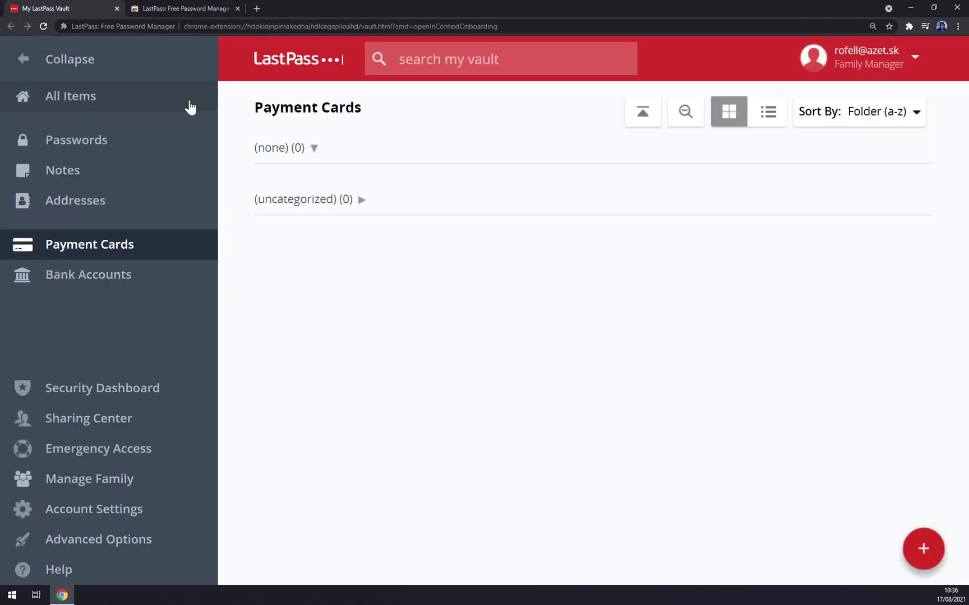
- Open an Add bank account form in Bank Accounts and close it unsaved
click(103, 281)
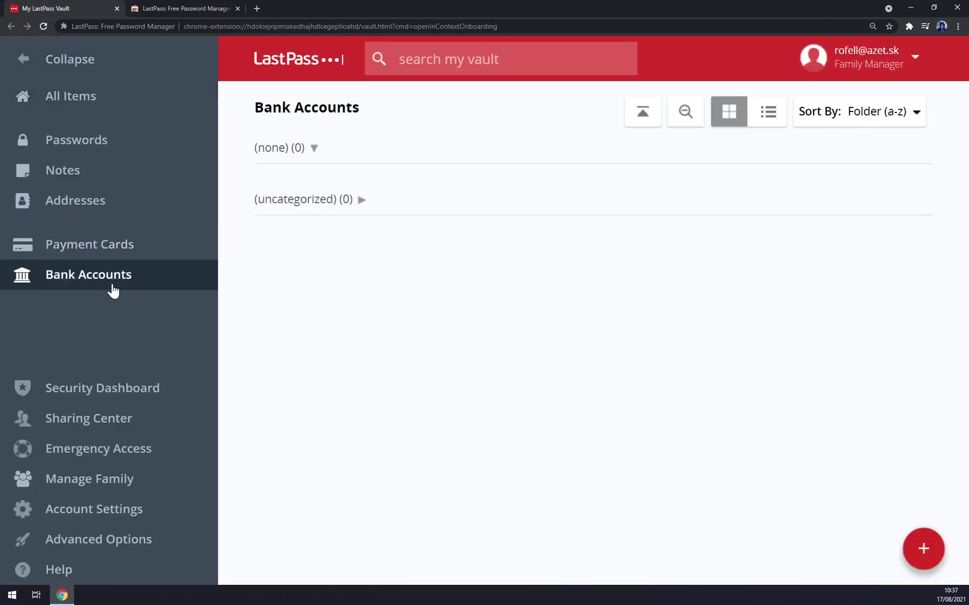
click(914, 555)
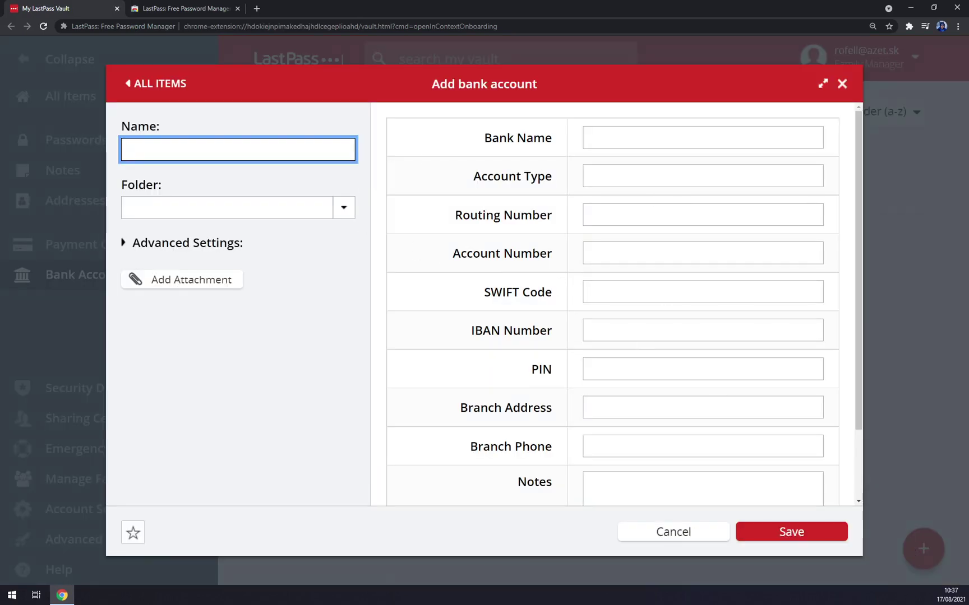
click(842, 83)
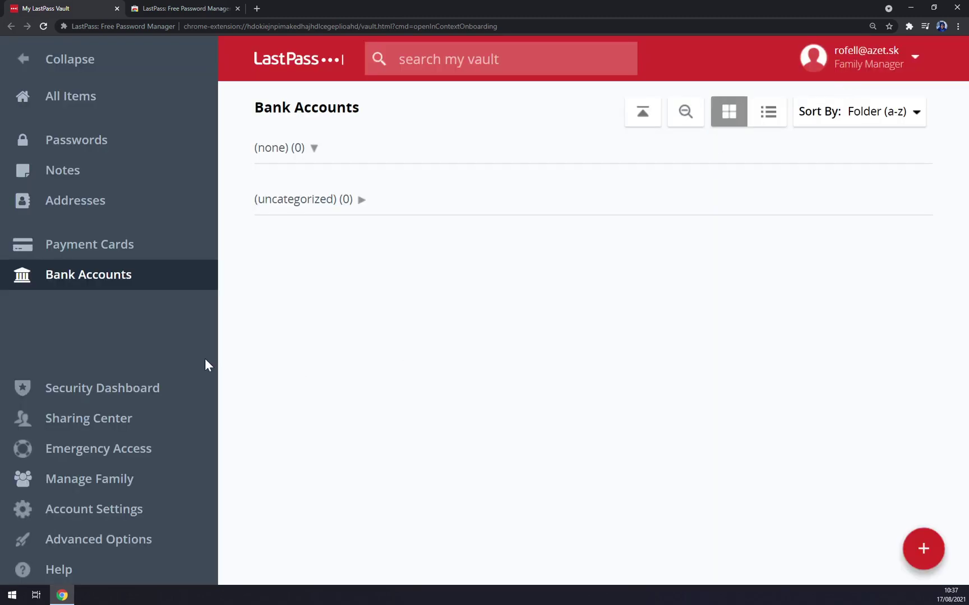
- Review the Security Dashboard showing a 60.2% score and inactive multifactor authentication
click(116, 393)
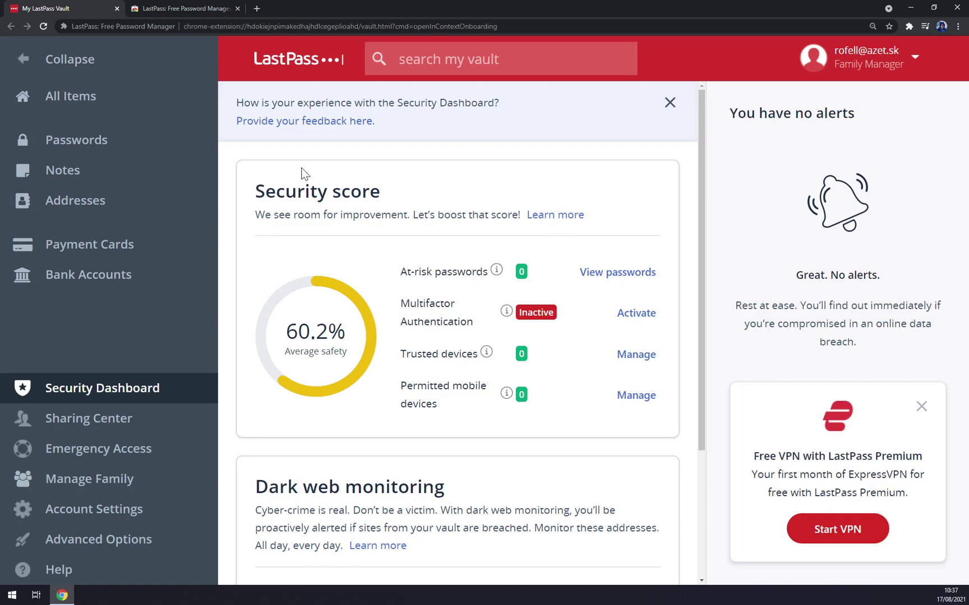
scroll(303, 172, down, 3)
scroll(325, 181, up, 3)
drag(396, 276, 497, 270)
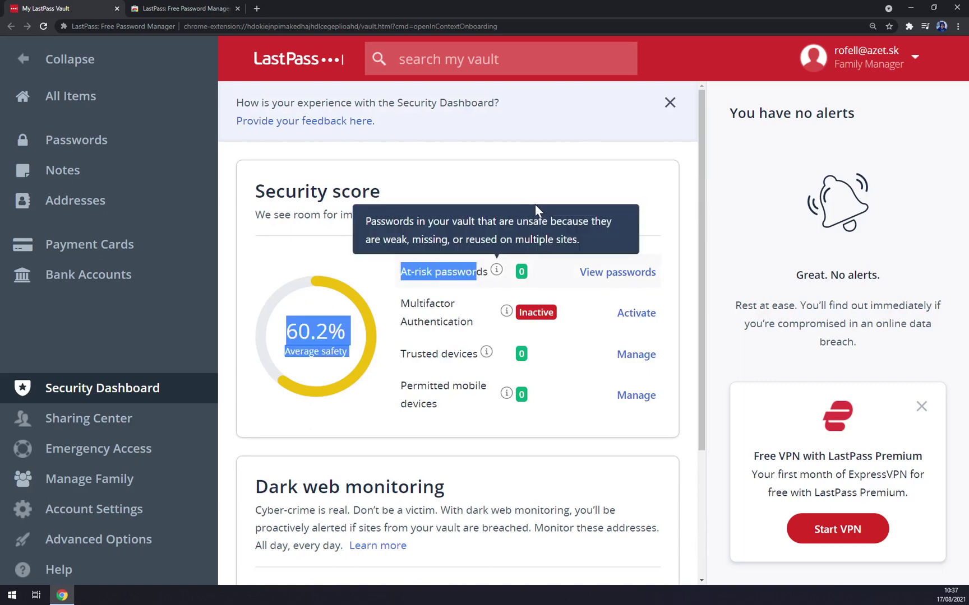
click(497, 270)
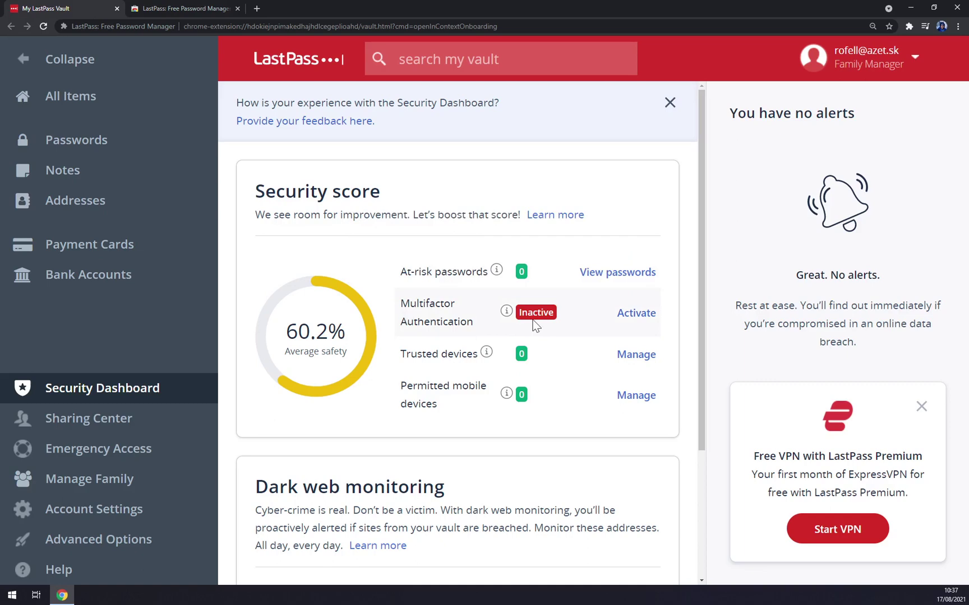
mouse_move(506, 312)
click(645, 314)
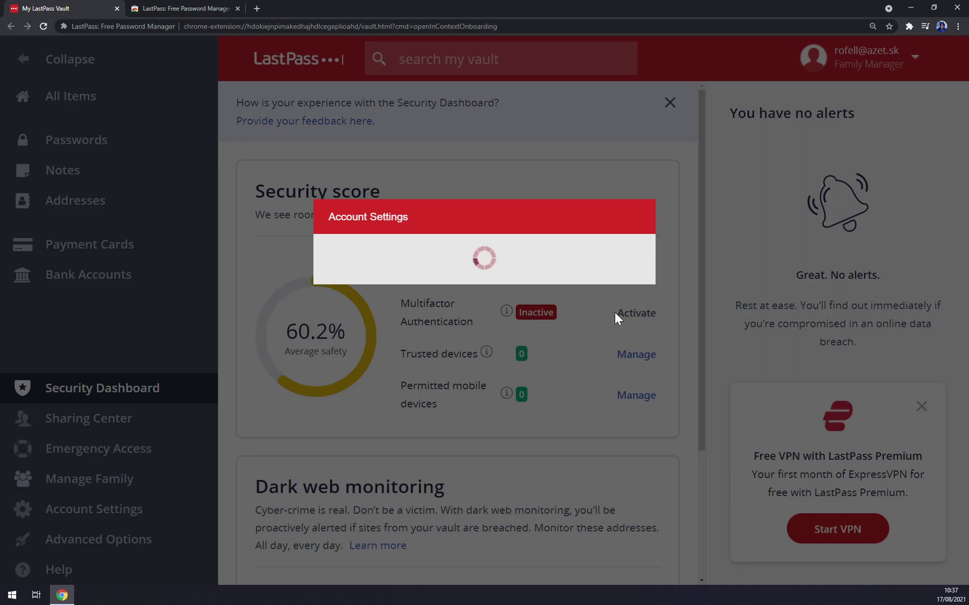
scroll(332, 255, down, 4)
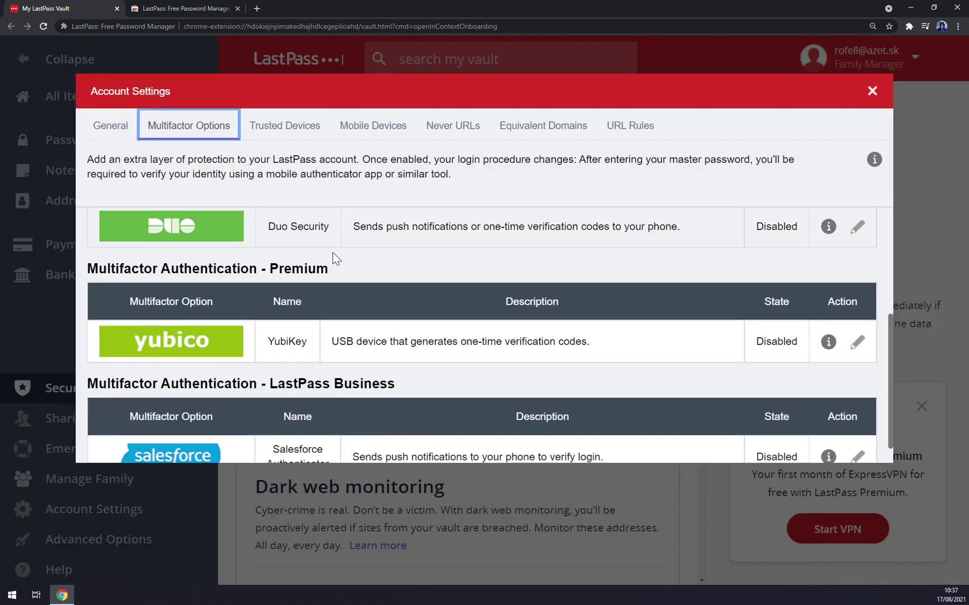
scroll(332, 255, up, 4)
key(ctrl+minus)
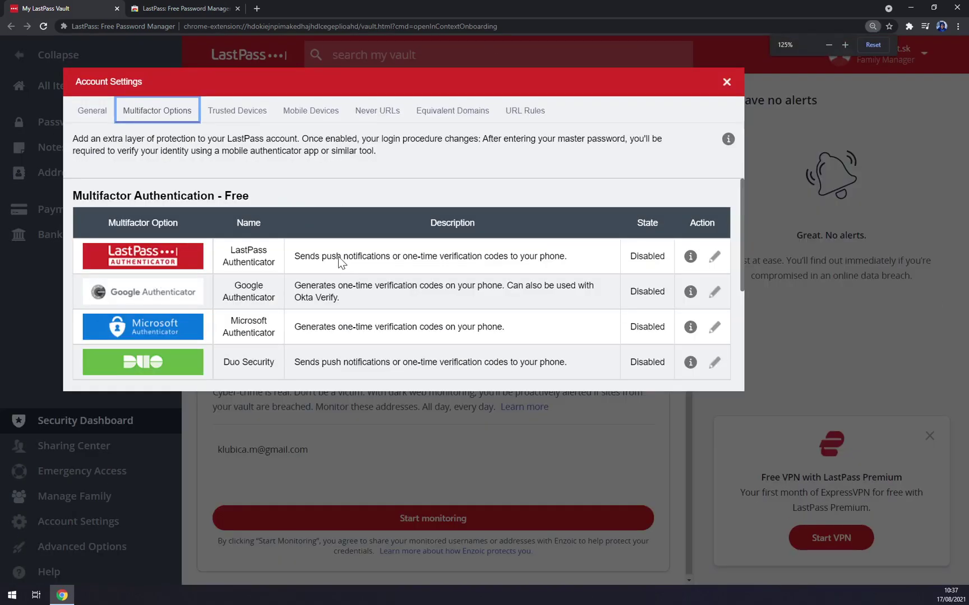
key(ctrl+minus)
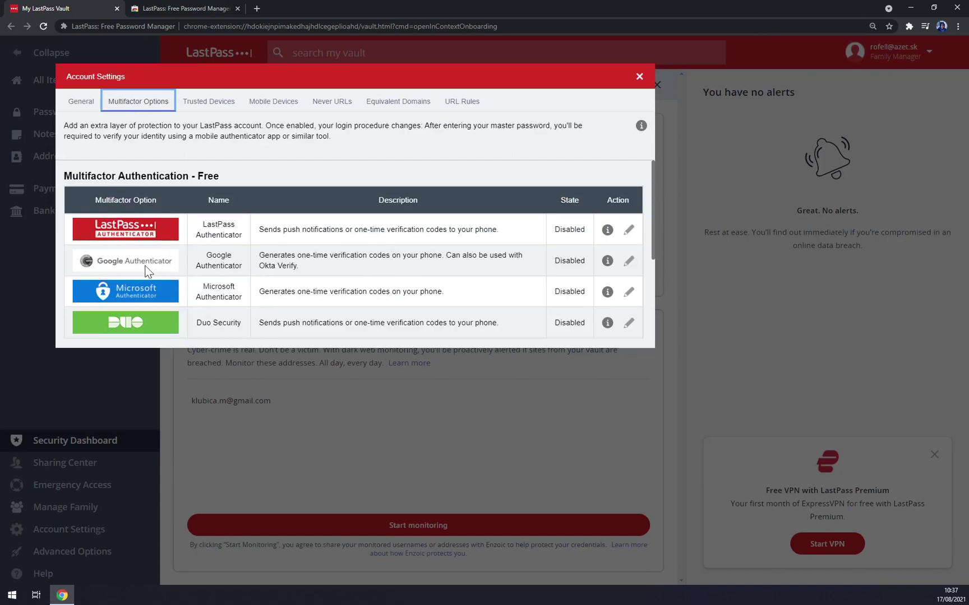
scroll(161, 269, down, 1)
scroll(161, 269, up, 1)
scroll(264, 249, down, 2)
scroll(264, 247, down, 1)
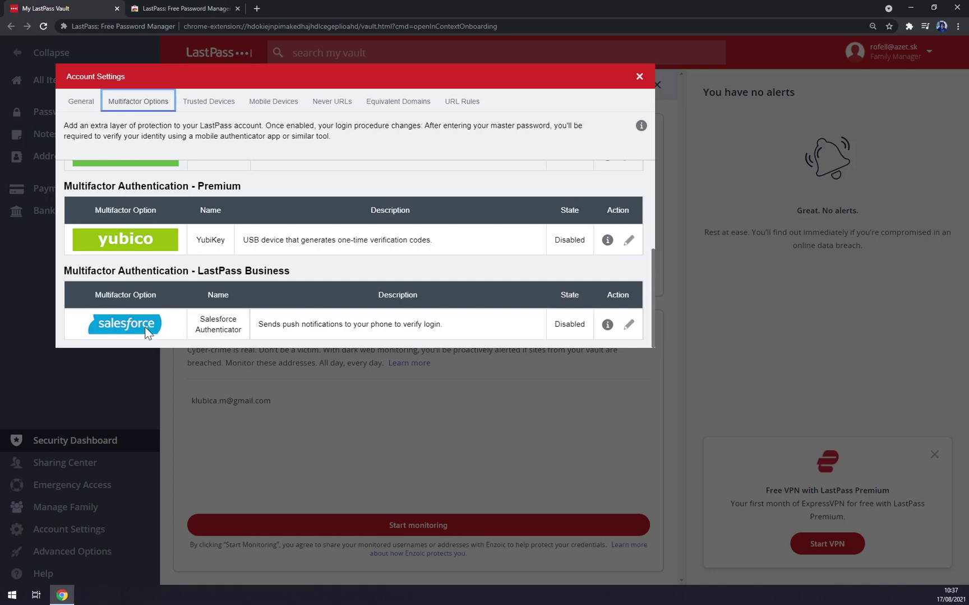
click(637, 78)
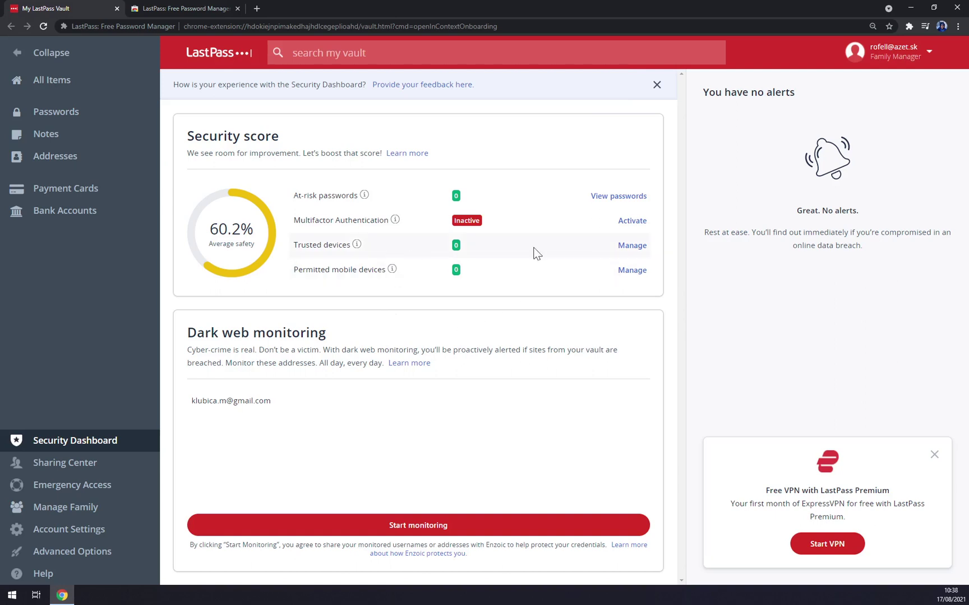
click(627, 245)
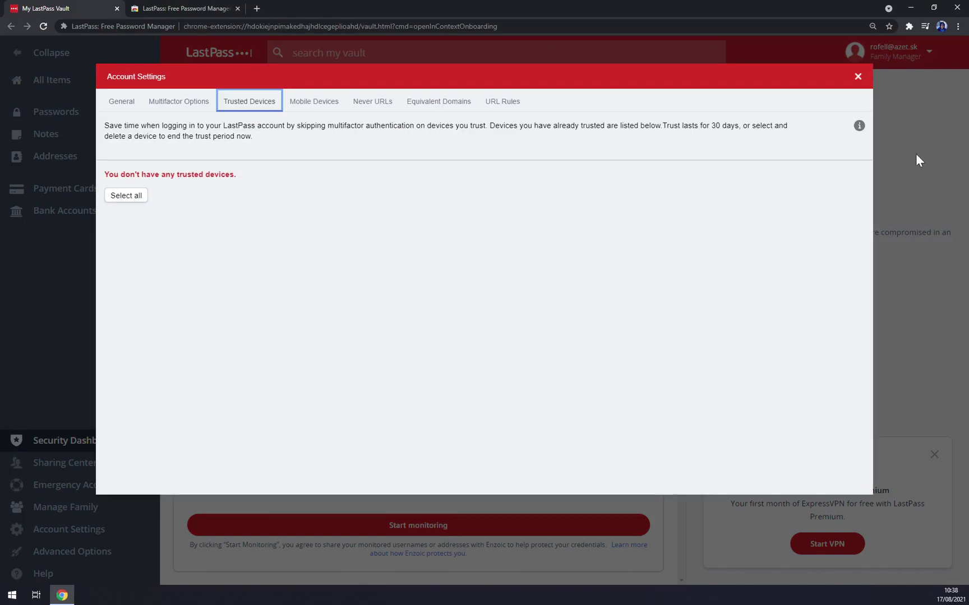
click(858, 77)
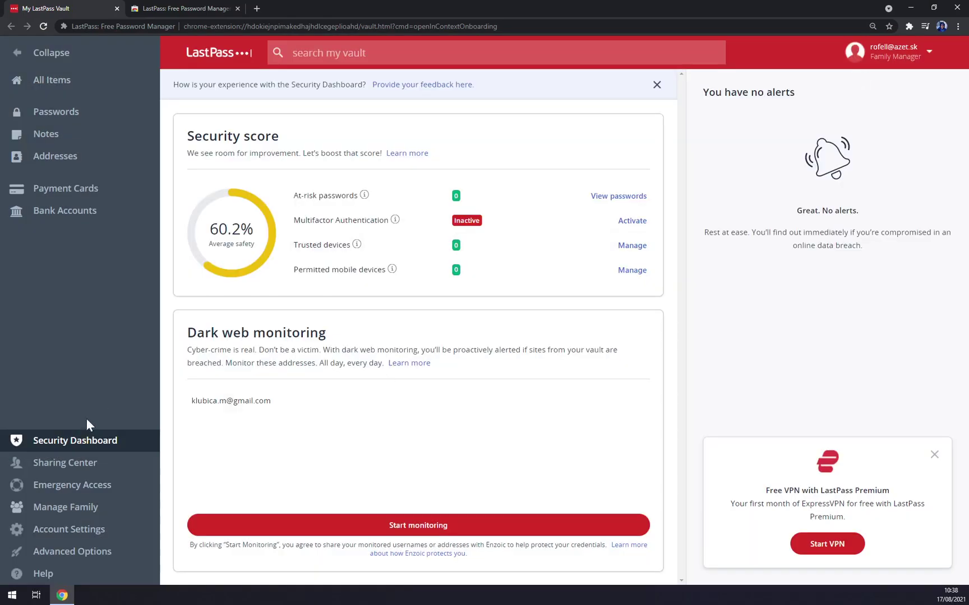
- Open Account Settings and review the General settings
click(79, 537)
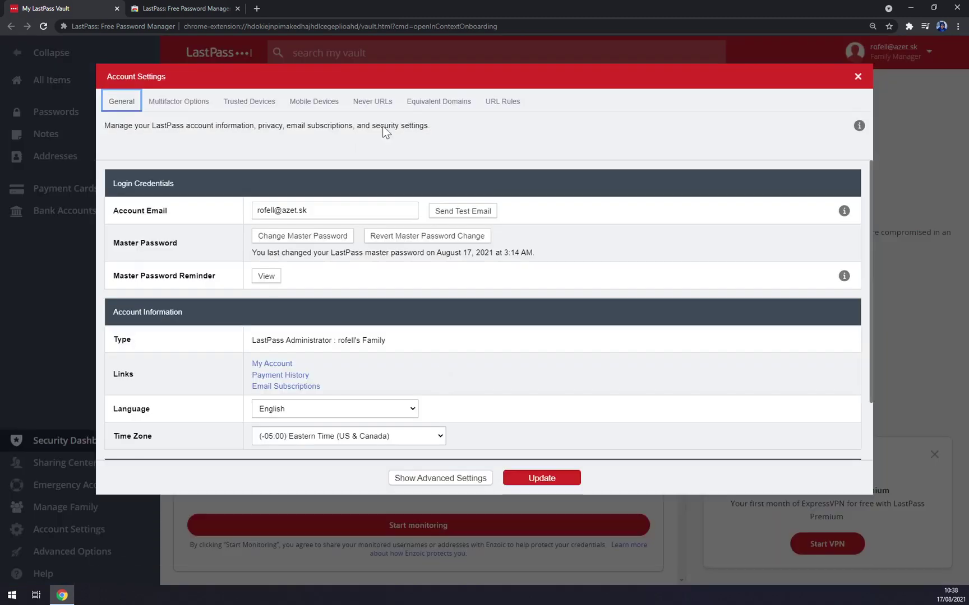
click(116, 106)
scroll(337, 283, down, 1)
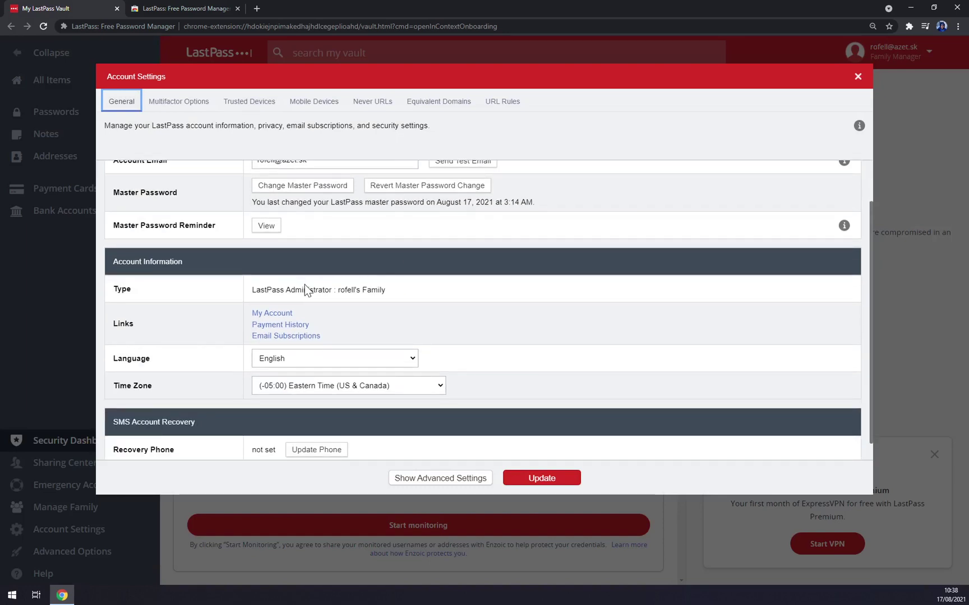
scroll(266, 296, down, 1)
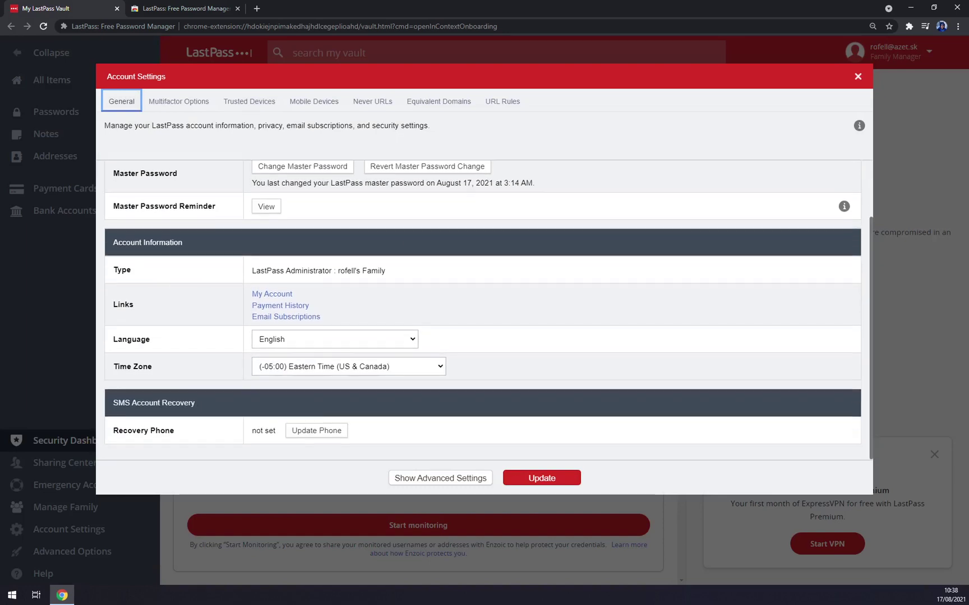
scroll(186, 339, up, 2)
- Browse Multifactor Options and Trusted Devices, and enable per-device access control for Mobile Devices
click(181, 102)
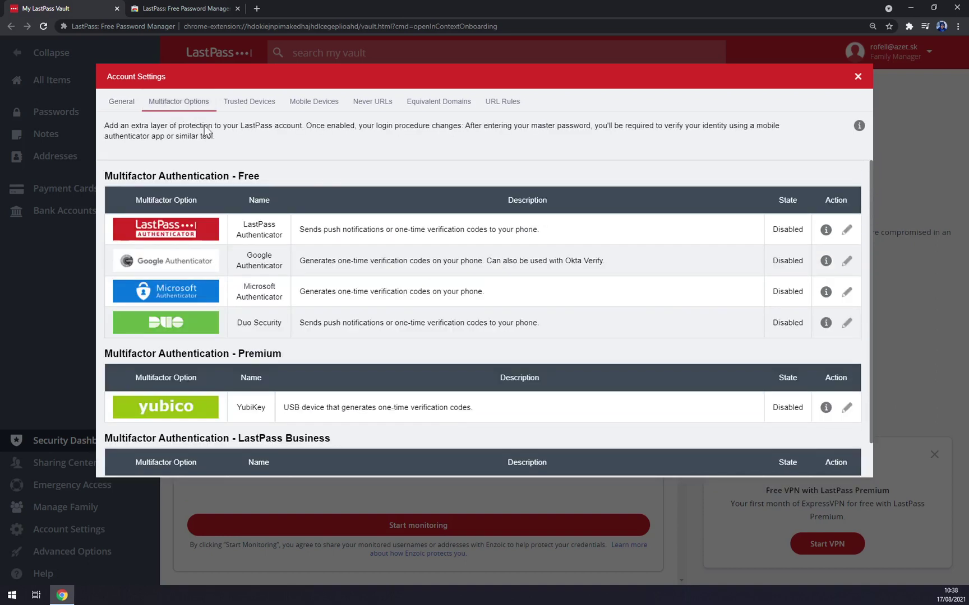
click(258, 100)
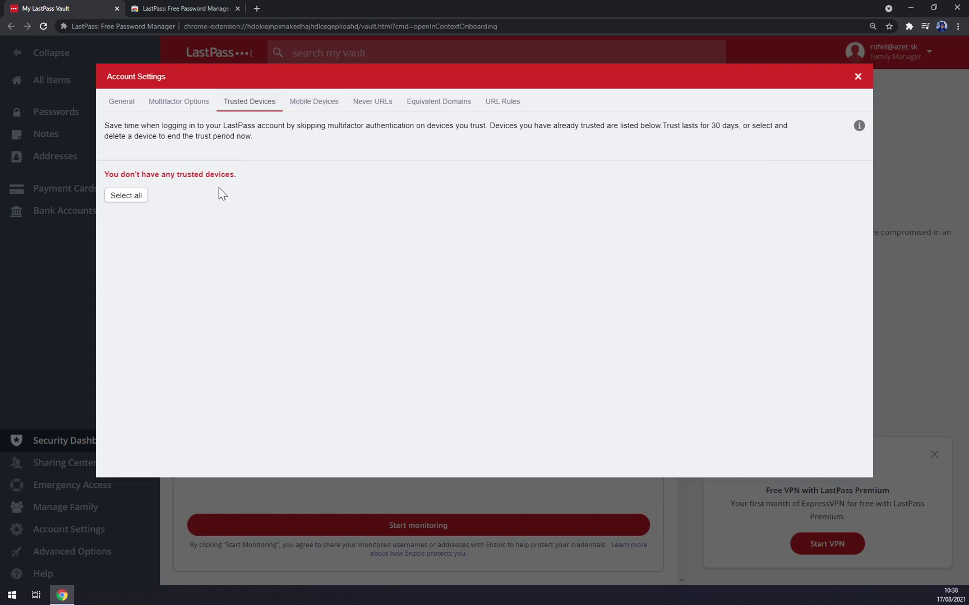
click(301, 103)
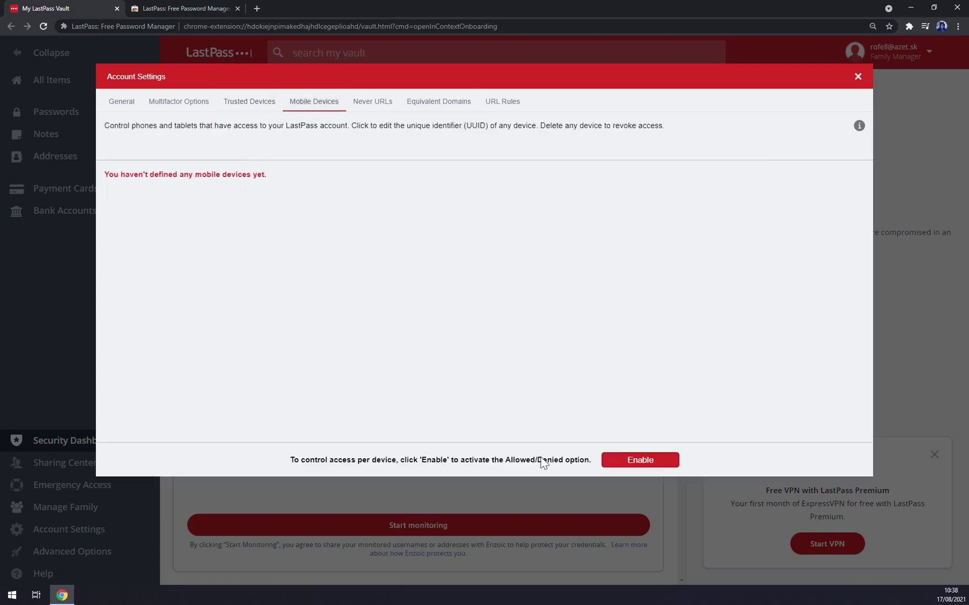
click(637, 469)
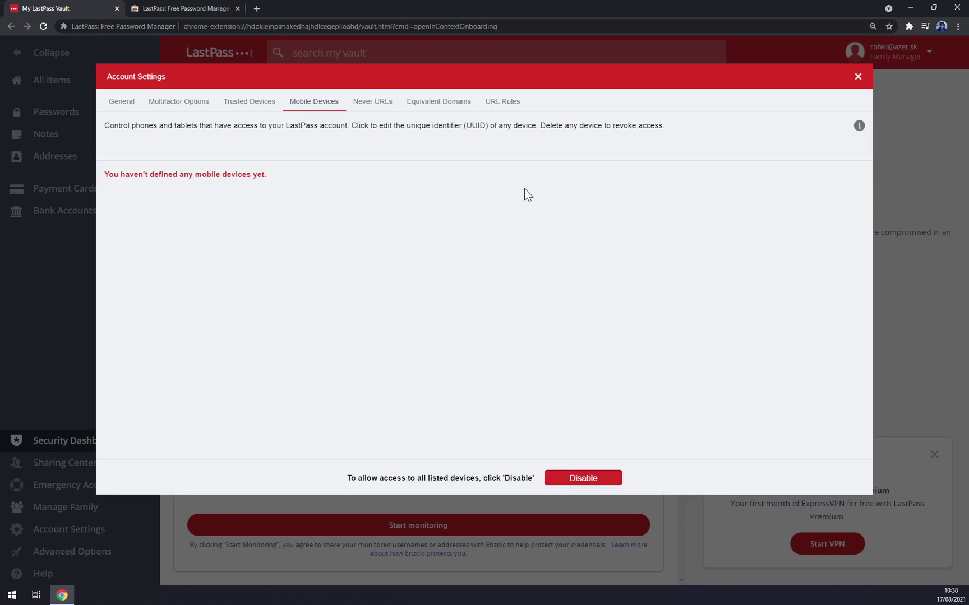
- Review Never URLs, Equivalent Domains and URL Rules, then close Account Settings
click(374, 103)
click(437, 107)
click(379, 106)
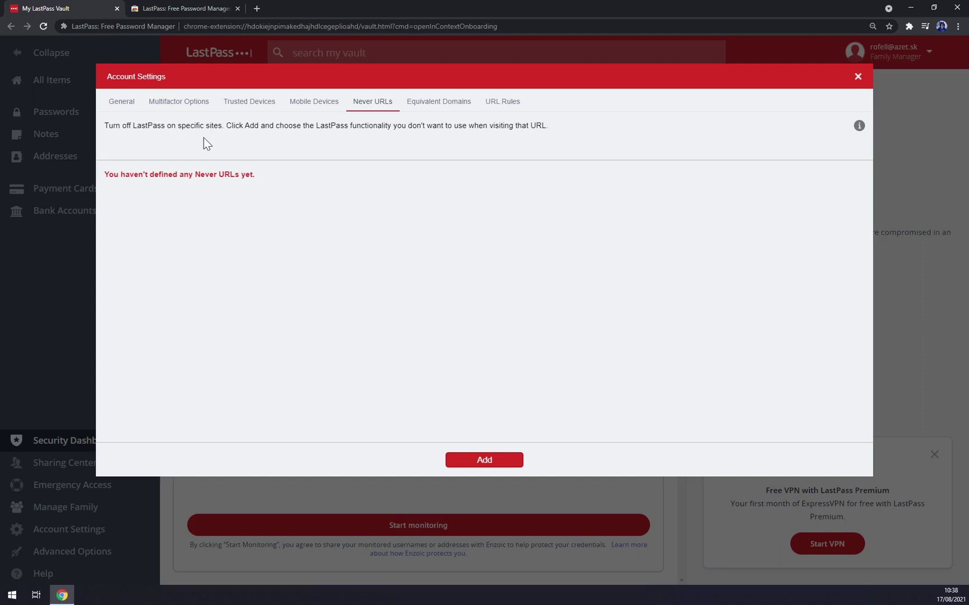
click(443, 106)
click(500, 102)
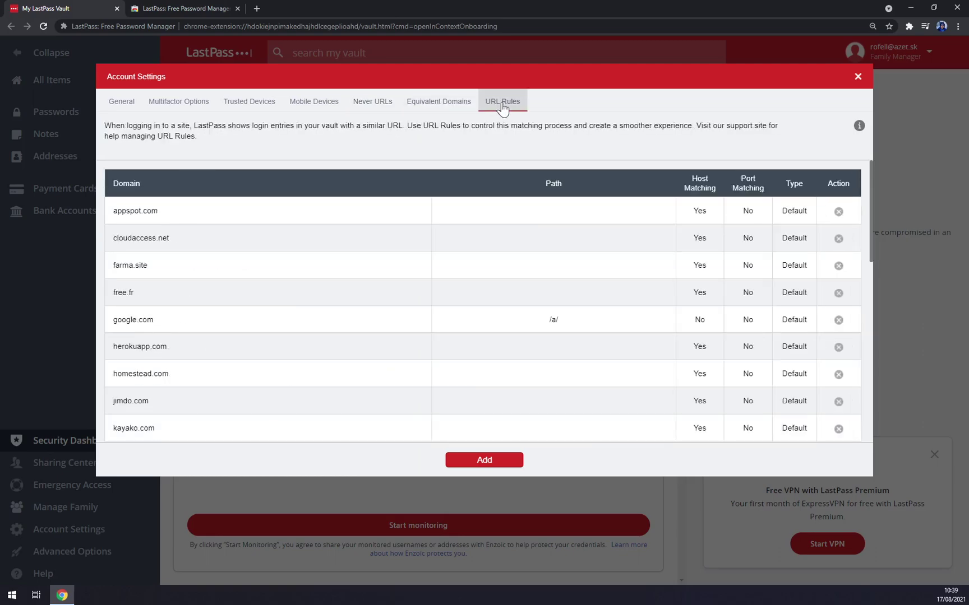
scroll(464, 276, down, 5)
click(857, 76)
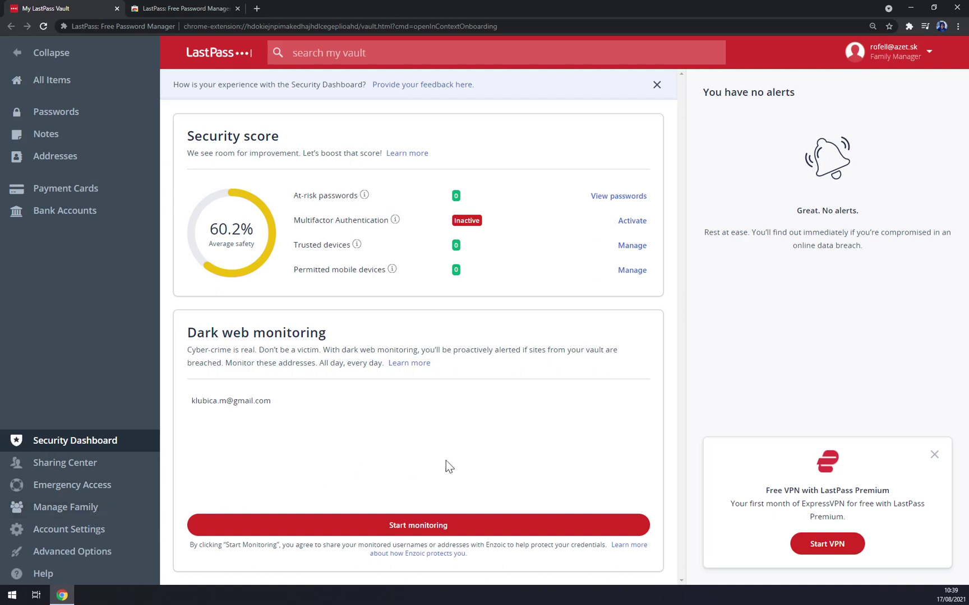
drag(767, 491, 894, 493)
click(895, 493)
drag(765, 491, 846, 491)
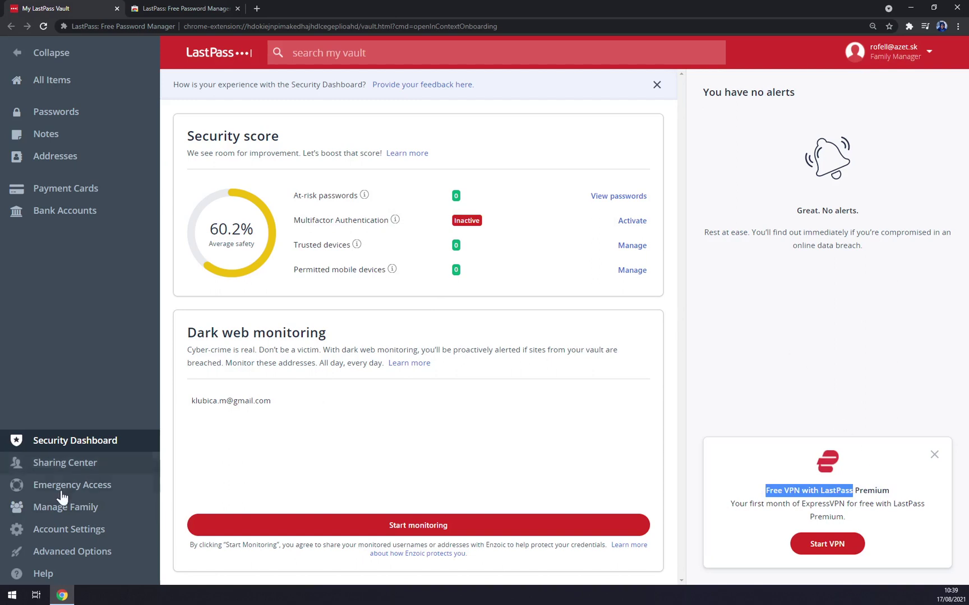
click(95, 554)
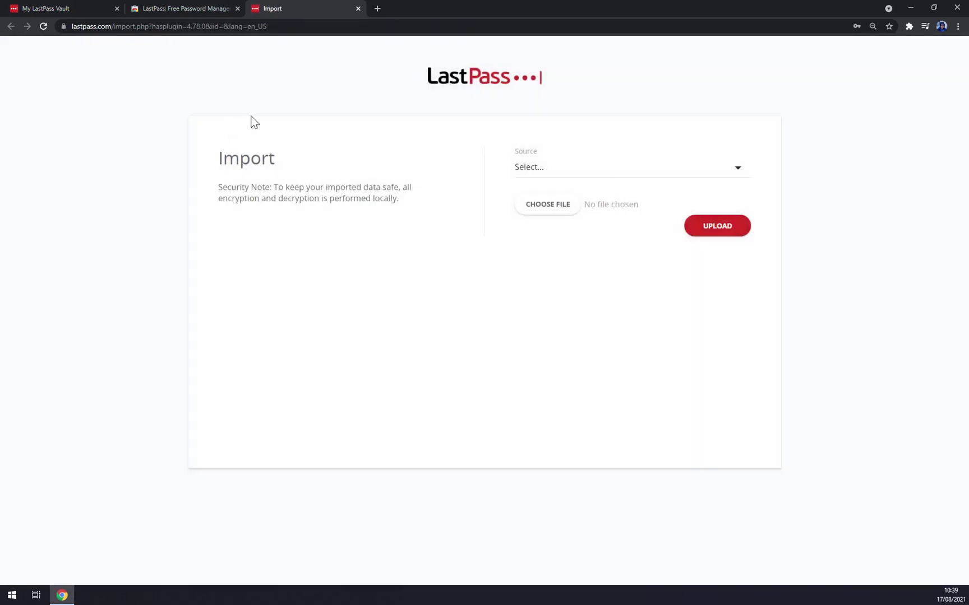
click(358, 9)
click(65, 7)
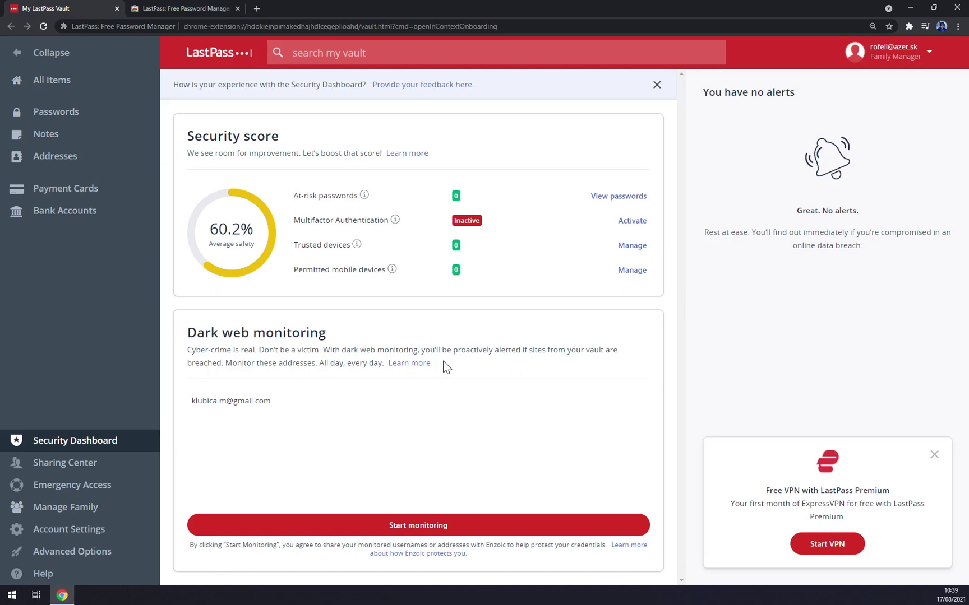
- Show All Items in the vault, listing the Moon secure note and an uncategorized folder
click(56, 81)
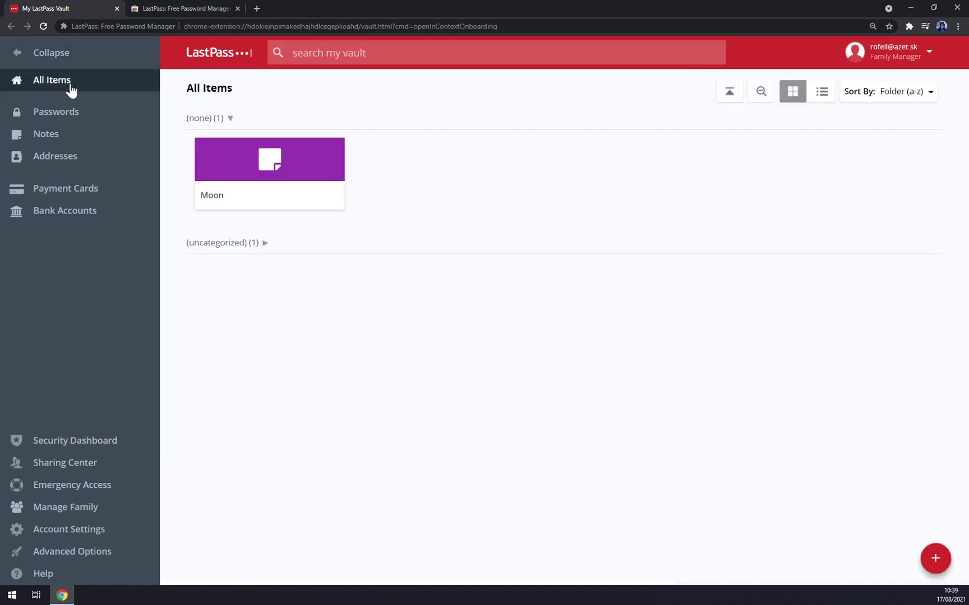